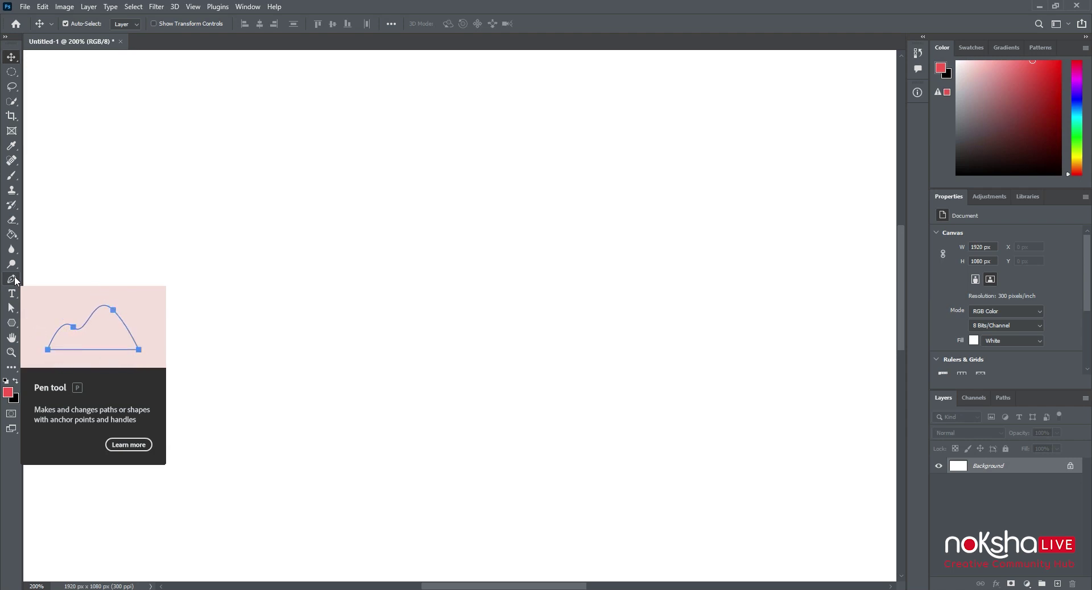
- Draw a closed five-sided path with straight edges in the middle of the canvas using the Pen tool
left_click(15, 279)
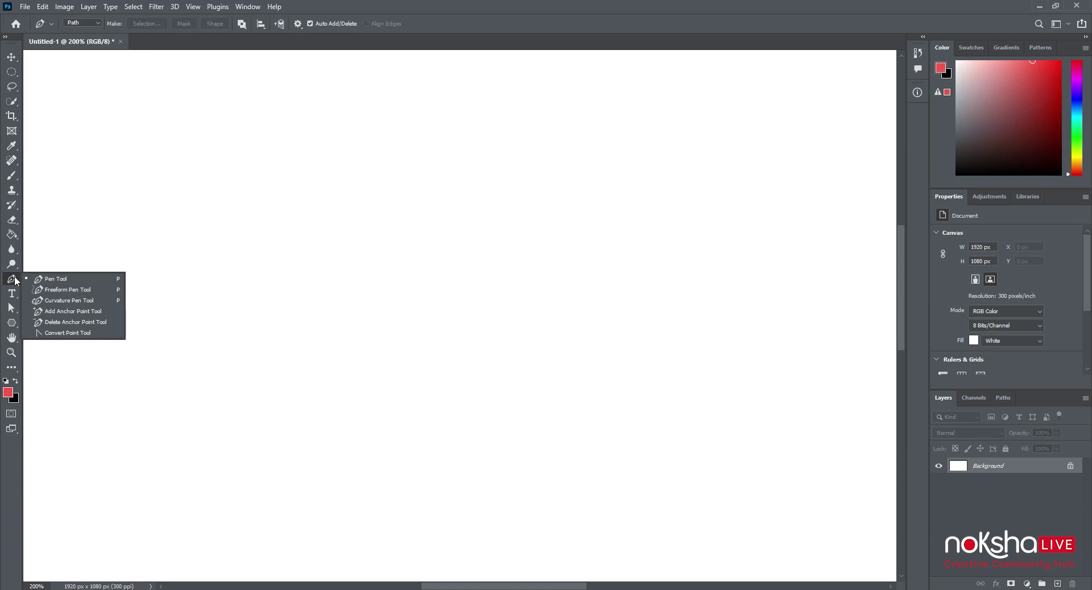
left_click(66, 279)
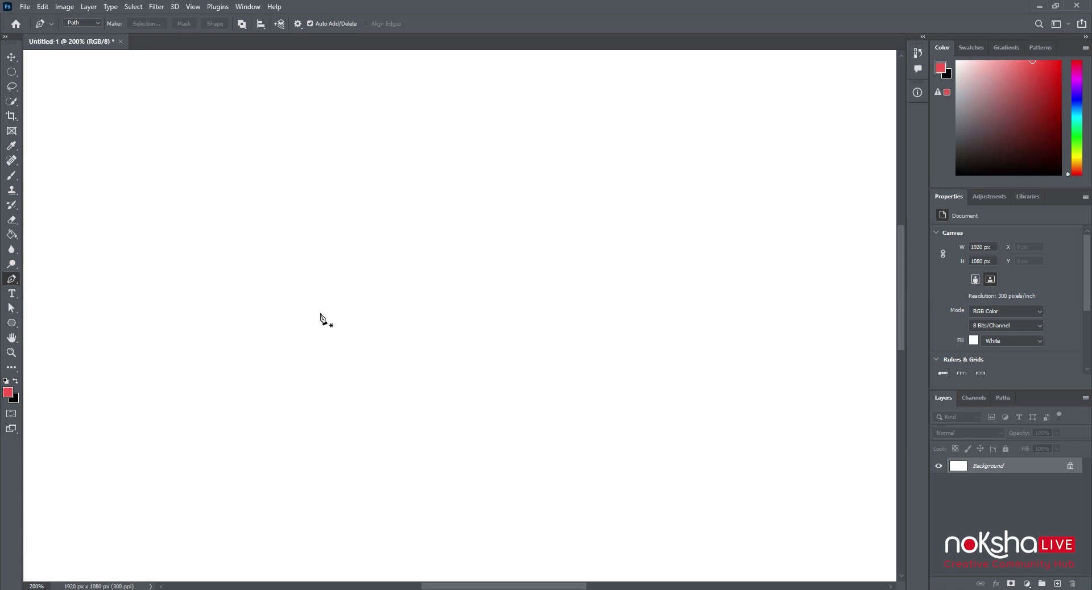
left_click(255, 297)
left_click(422, 238)
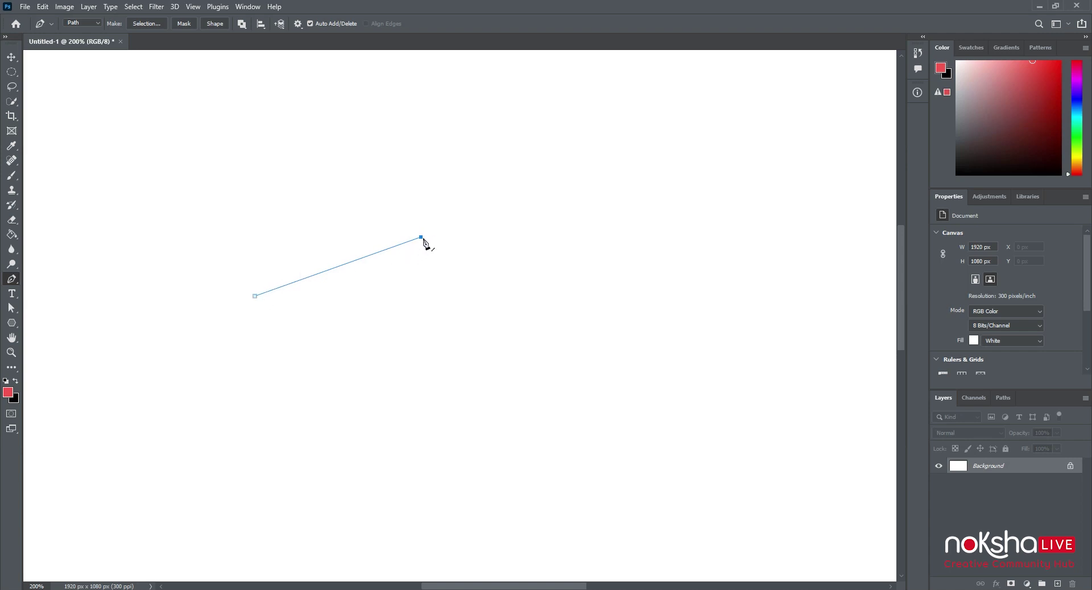
left_click(579, 289)
left_click(522, 448)
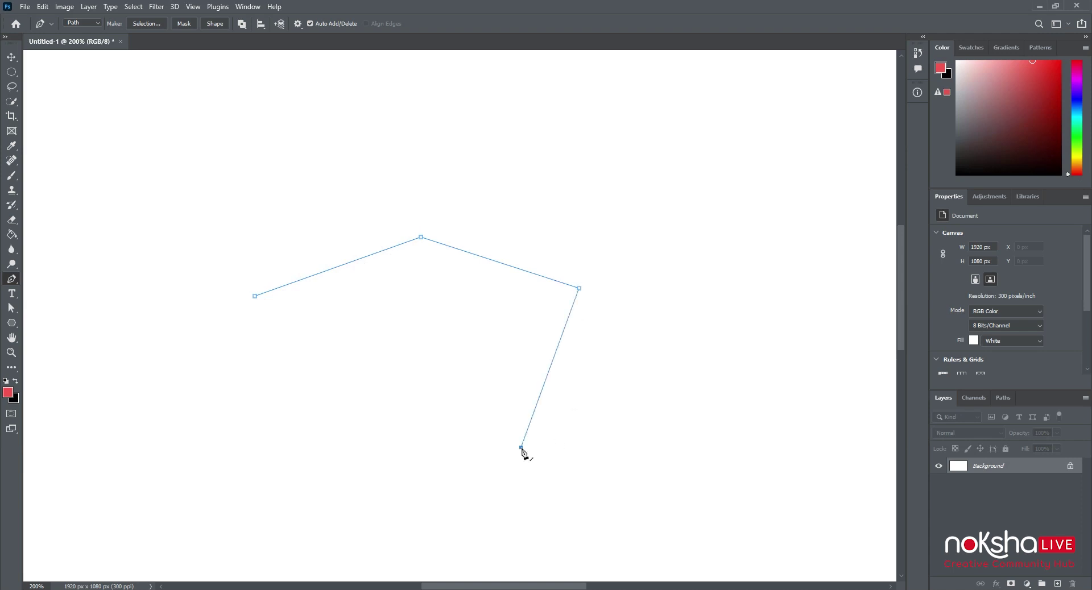
left_click(332, 388)
left_click(255, 296)
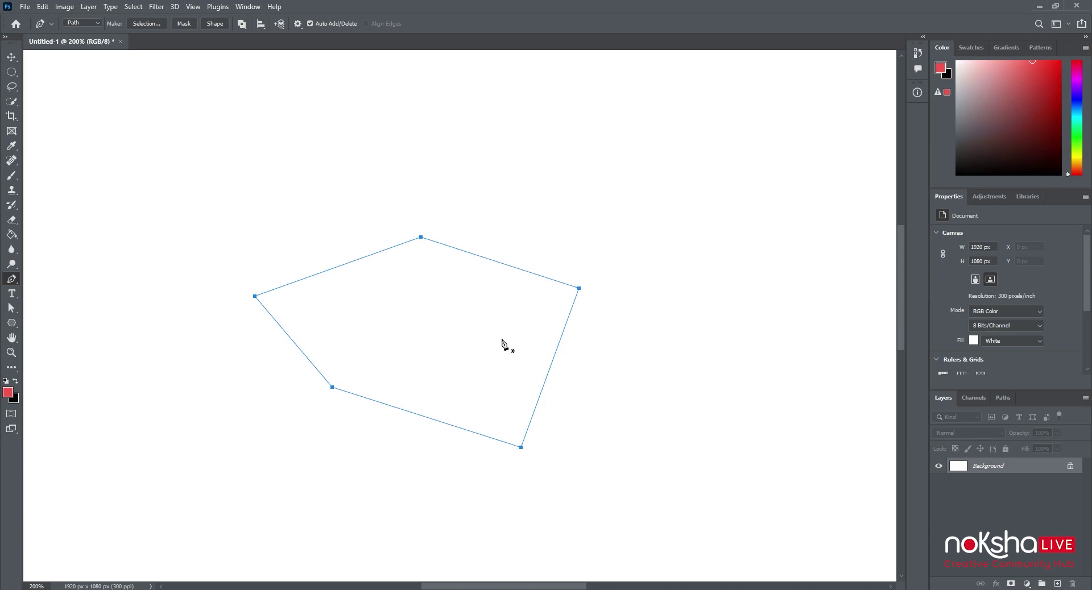
- Undo all the anchor points of the five-sided path
key("ctrl+z")
key("ctrl+z")
key("ctrl+z")
key("ctrl+z")
key("ctrl+z")
key("ctrl+z")
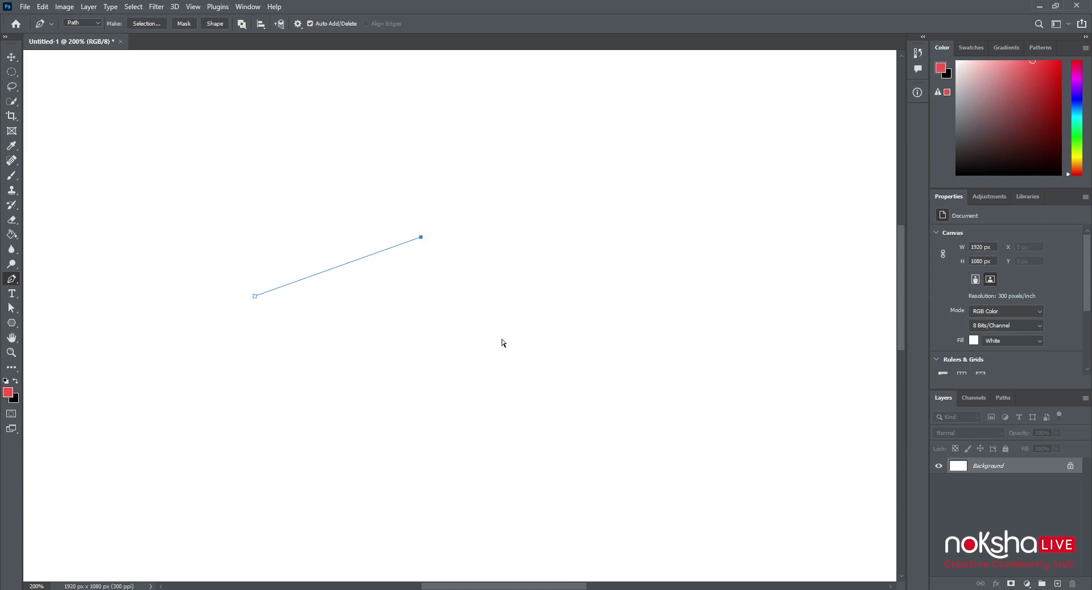
- Start a new Pen path with one upward-arching curved segment across the middle of the canvas
left_click(286, 298)
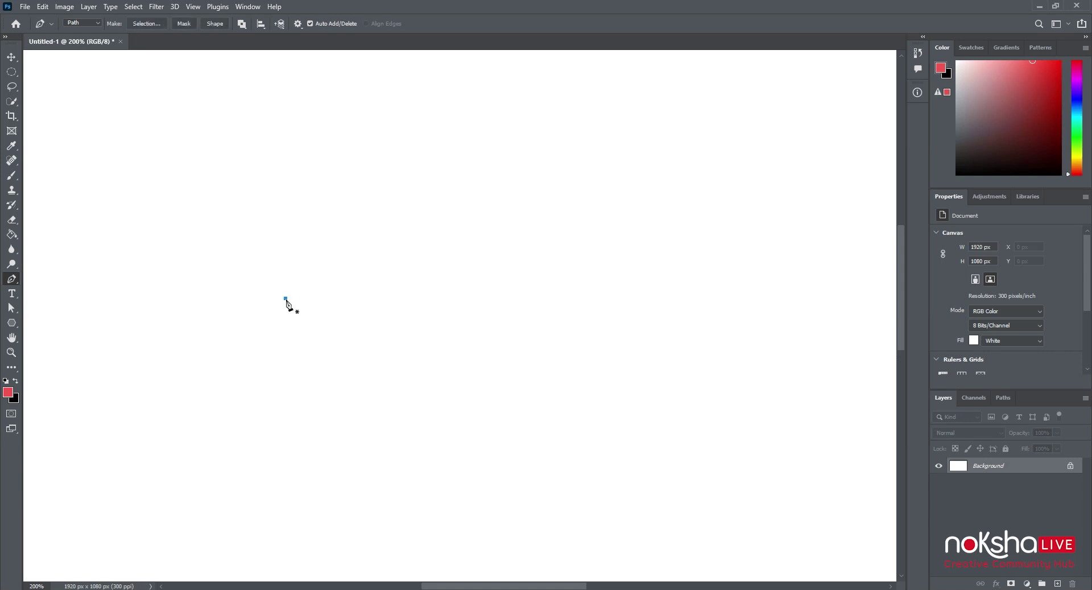
left_click(516, 281)
left_click_drag(516, 283, 522, 340)
left_click_drag(523, 342, 638, 367)
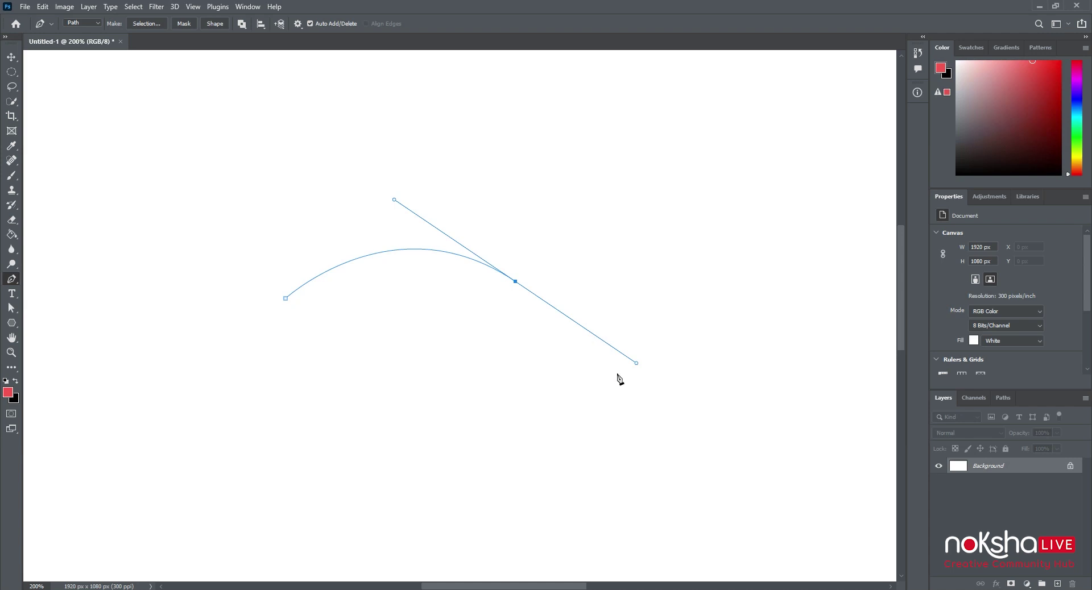
- Remove the outgoing handle at the arch's right end and continue the path with a downward-sagging curved segment
left_click(745, 323)
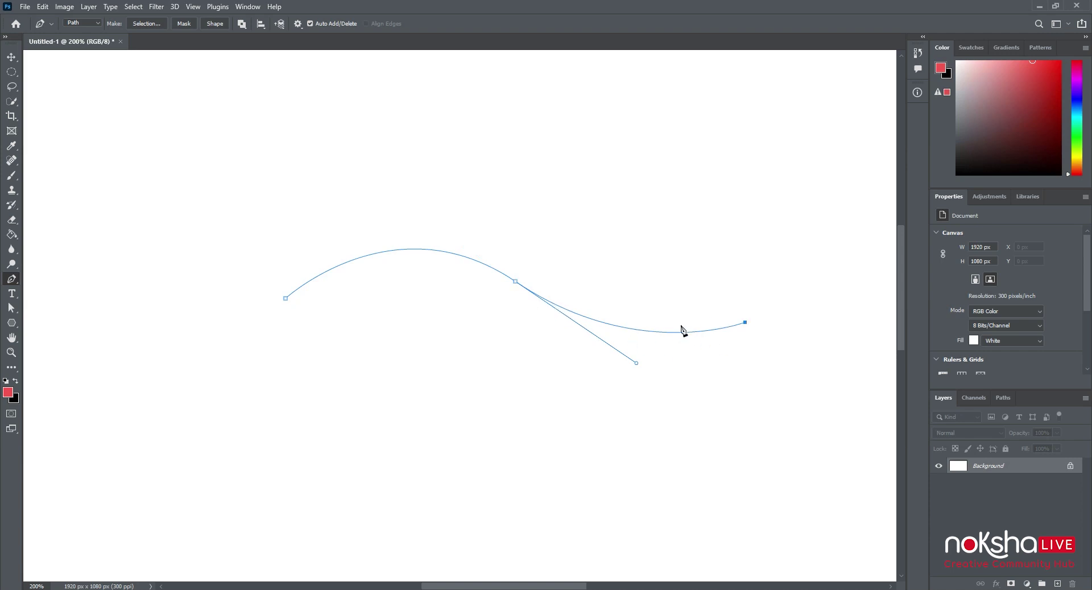
key("ctrl+z")
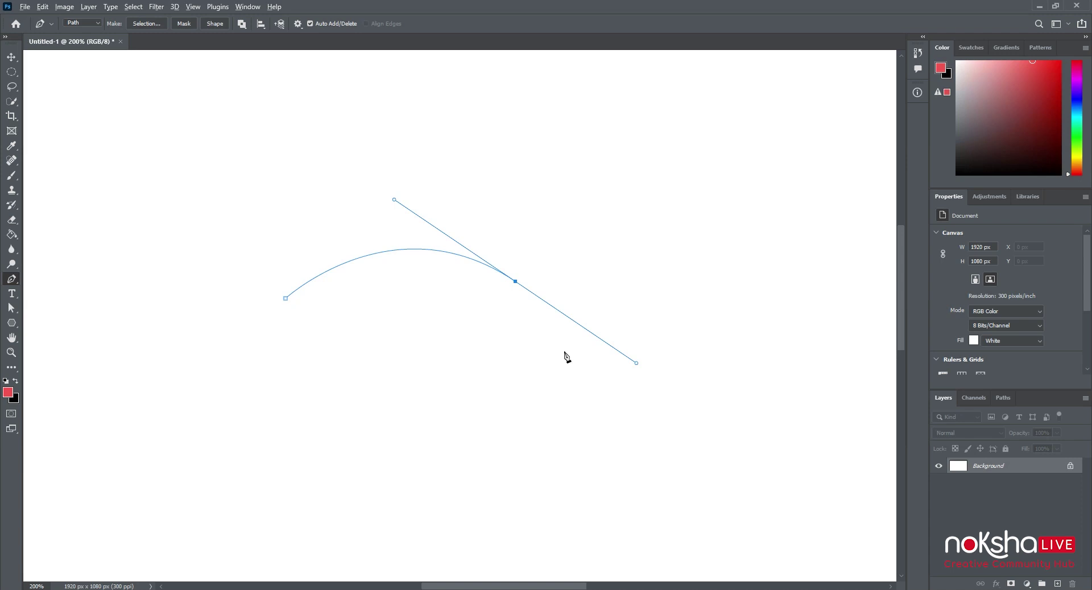
left_click(516, 282, "alt")
left_click(732, 307)
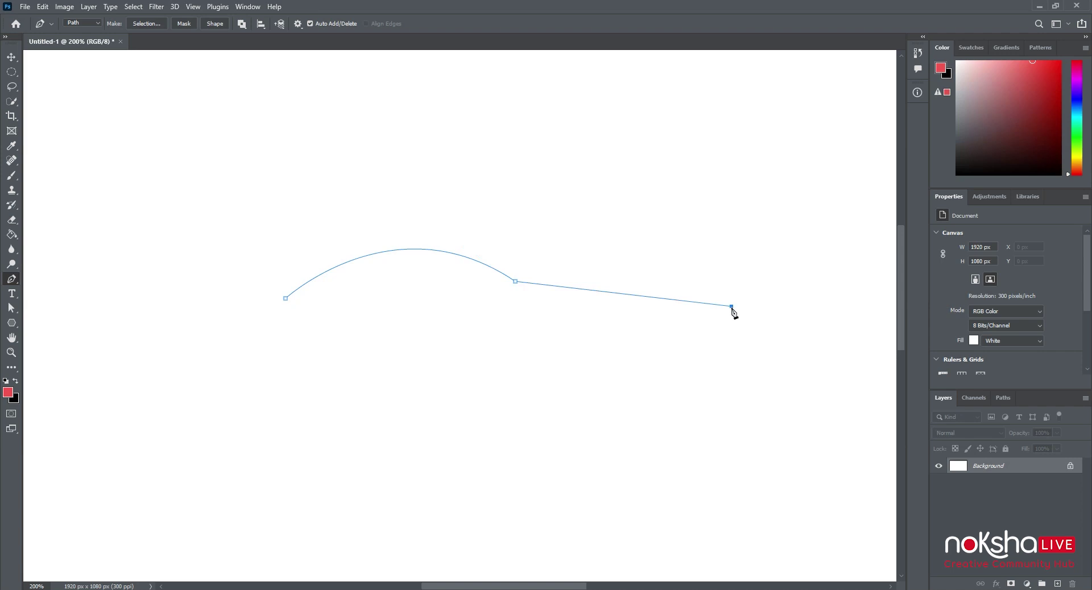
left_click_drag(732, 308, 812, 230)
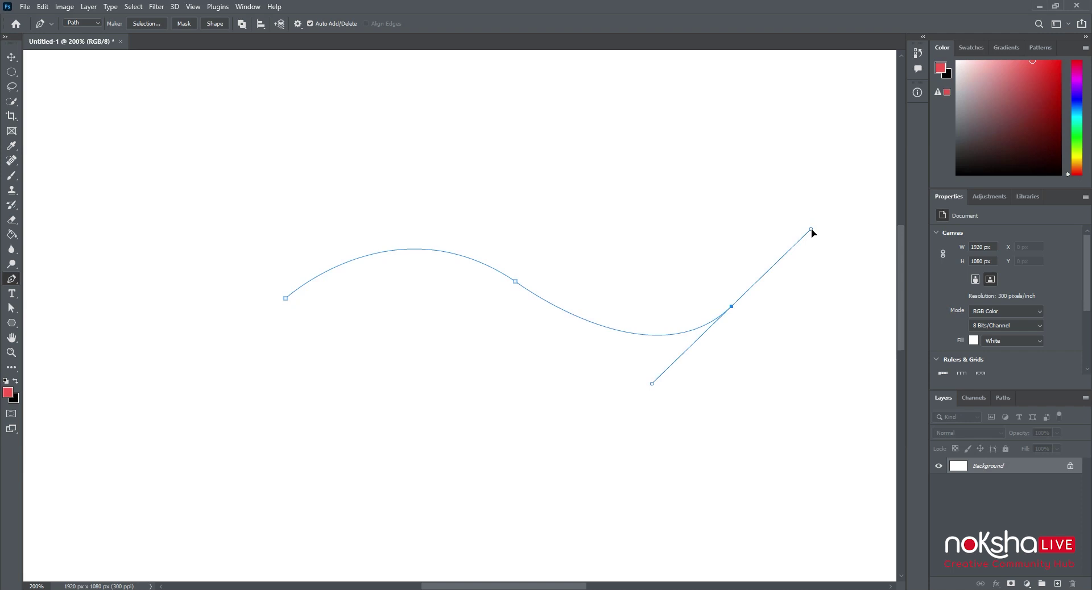
- Curve the path around the lower right without leftover outgoing handles and close it at its starting point
left_click(732, 310)
left_click_drag(600, 449, 429, 462)
left_click(600, 450, "alt")
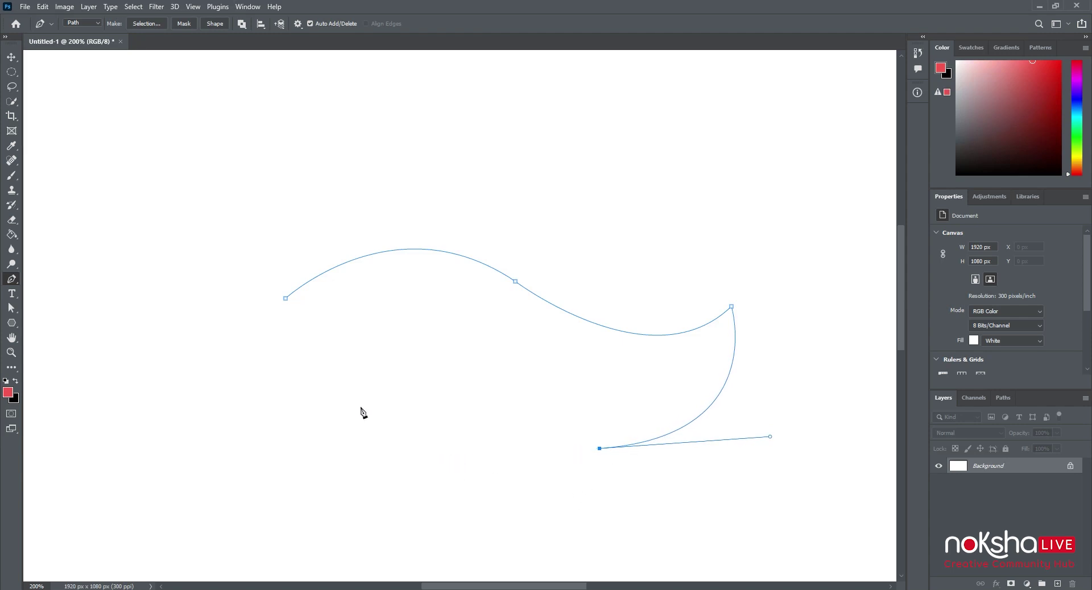
left_click_drag(286, 299, 272, 135)
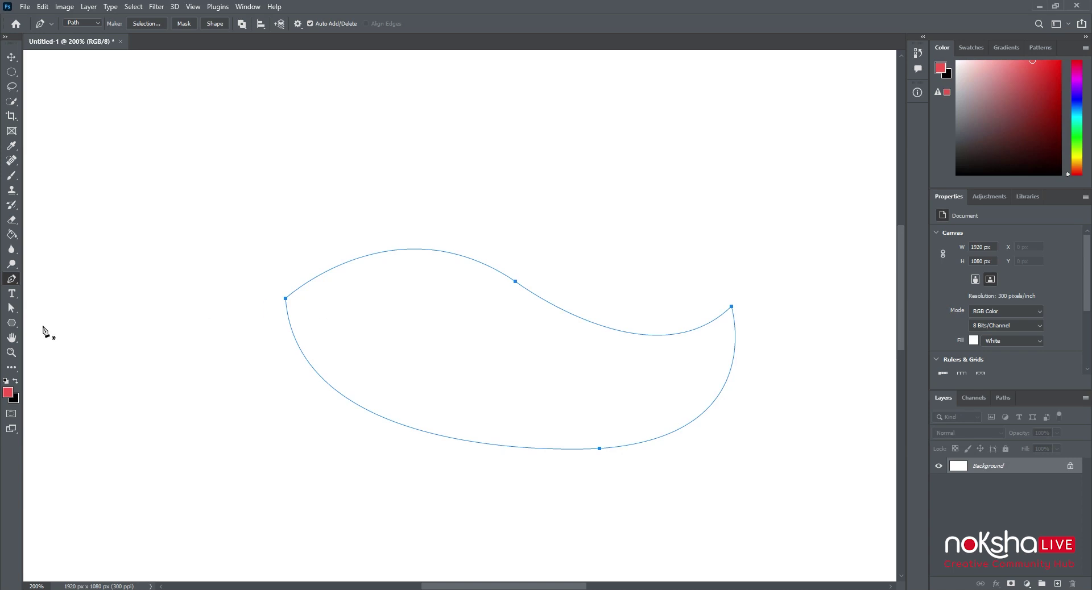
- Add anchor points on the shape's lower-left and upper-left curves and adjust their direction handles
right_click(11, 280)
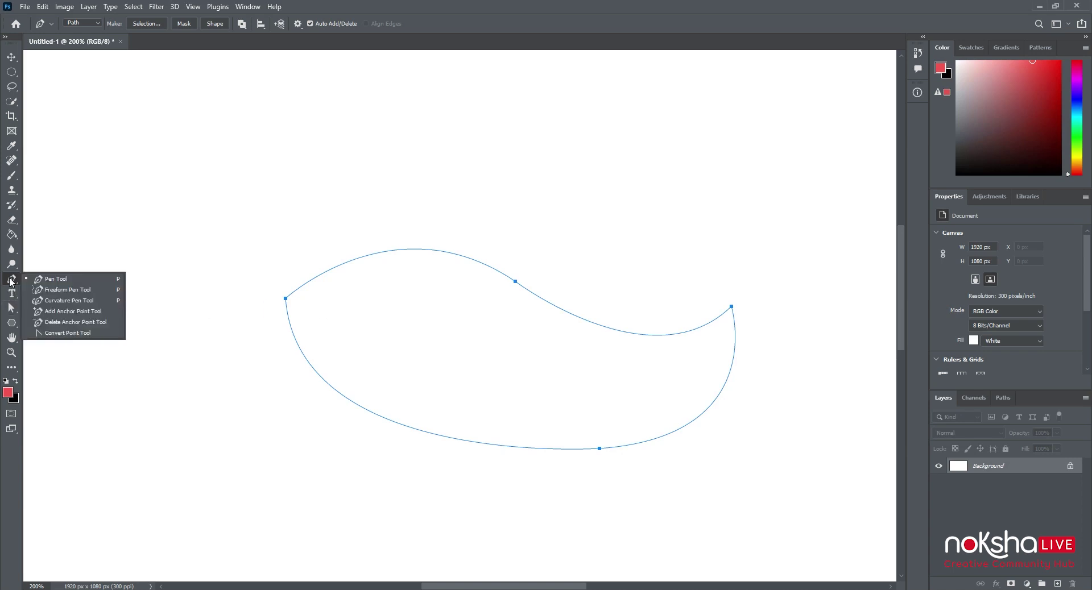
left_click(78, 314)
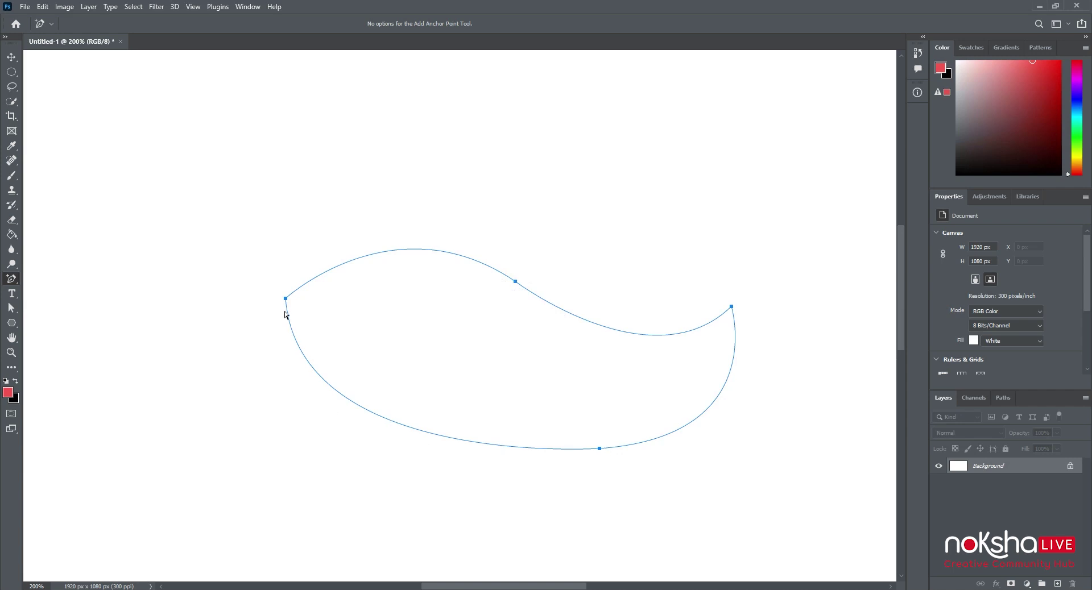
left_click(399, 425)
left_click(495, 463)
left_click(399, 423)
mouse_move(489, 455)
left_mouse_down()
mouse_move(446, 495)
mouse_move(467, 468)
mouse_move(476, 427)
mouse_move(468, 451)
mouse_move(510, 466)
mouse_move(473, 450)
mouse_move(477, 459)
mouse_move(478, 439)
mouse_move(476, 459)
left_mouse_up()
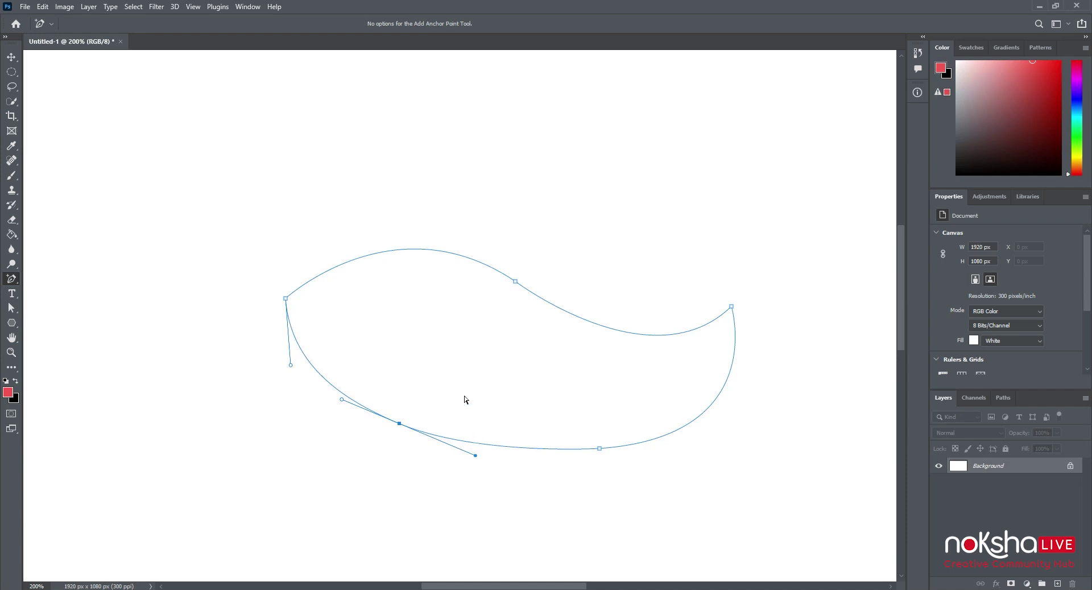
left_click(385, 252)
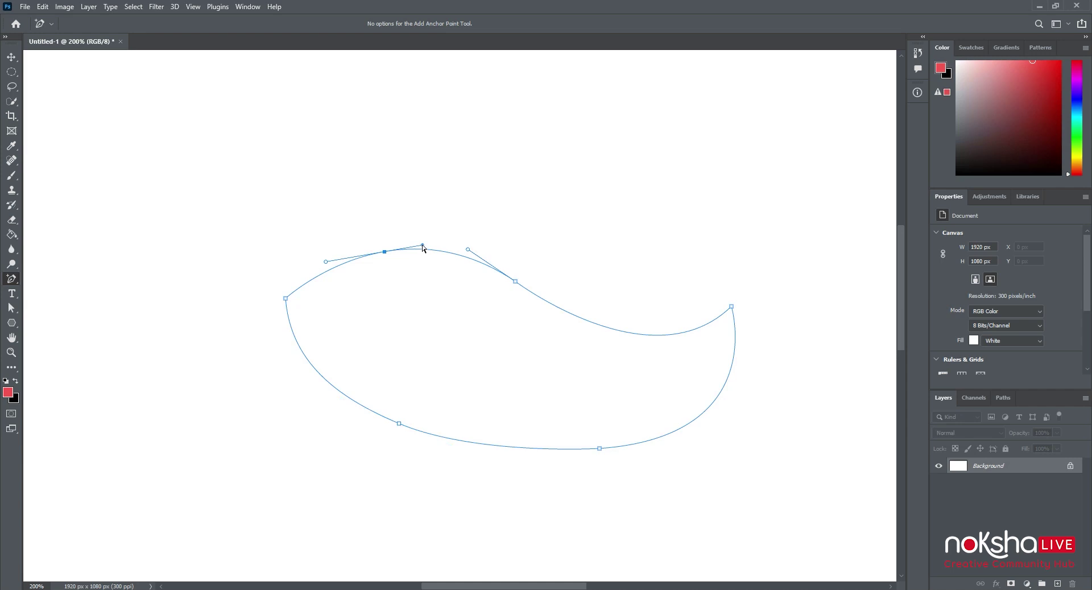
mouse_move(421, 246)
left_mouse_down()
mouse_move(419, 232)
mouse_move(426, 251)
left_mouse_up()
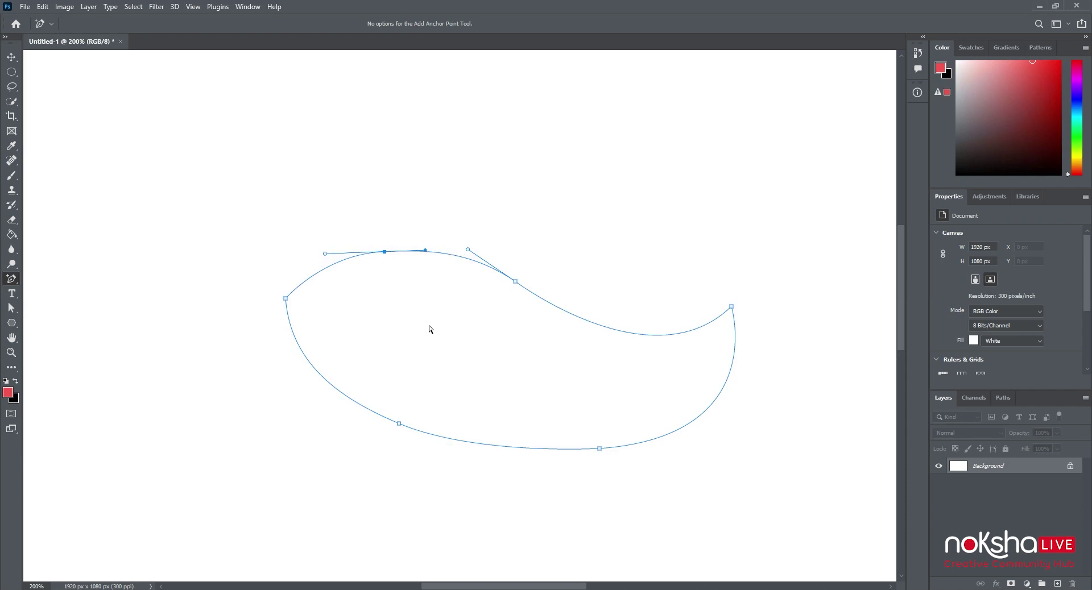
- Delete the added anchor point on the shape's upper-left curve with the Delete Anchor Point tool
left_click(12, 279)
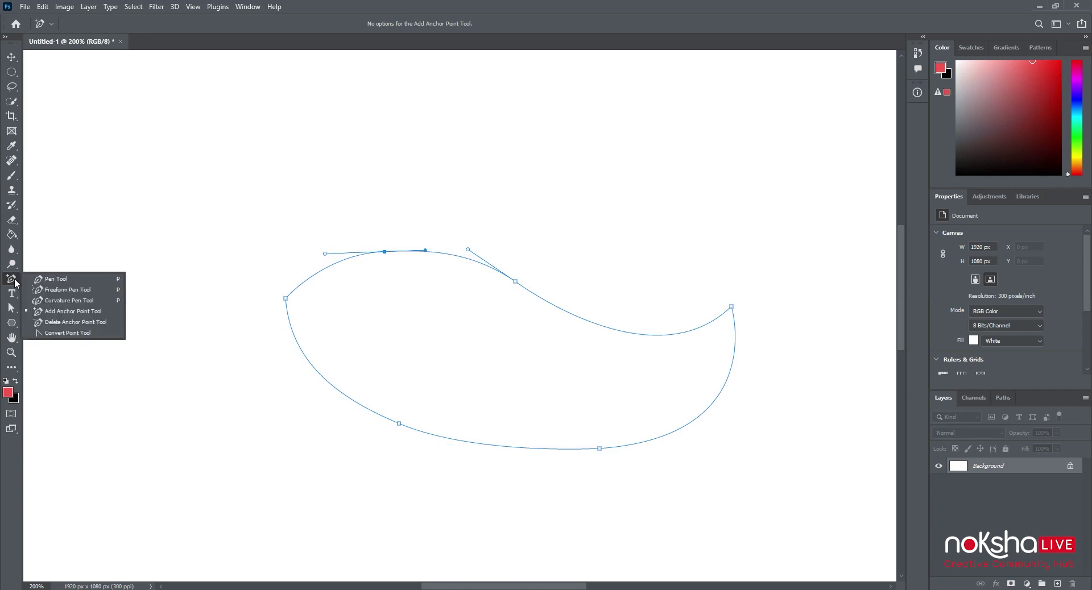
left_click(69, 322)
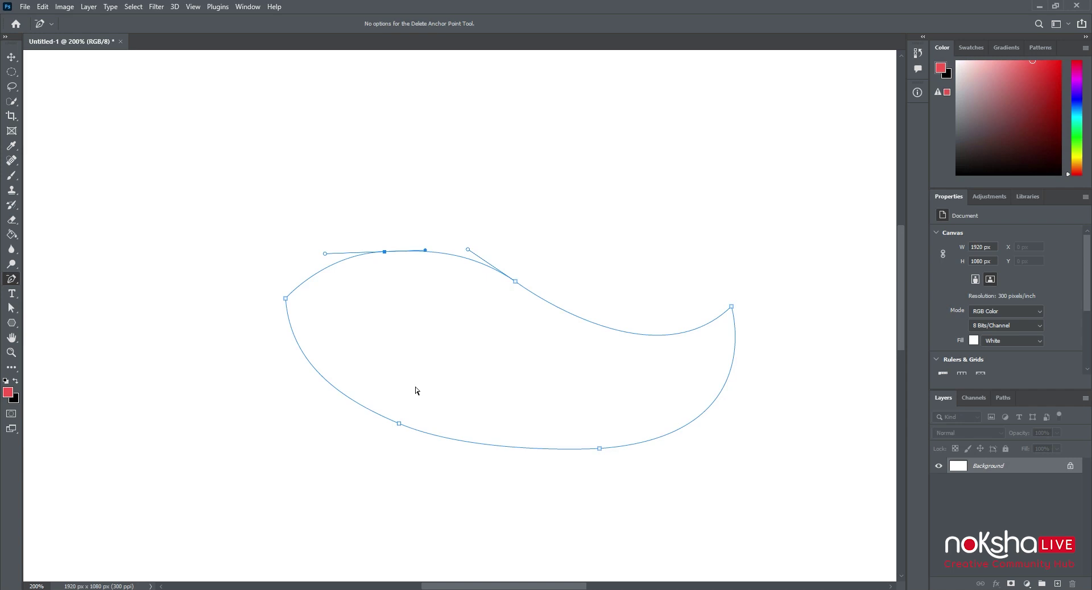
left_click(385, 252)
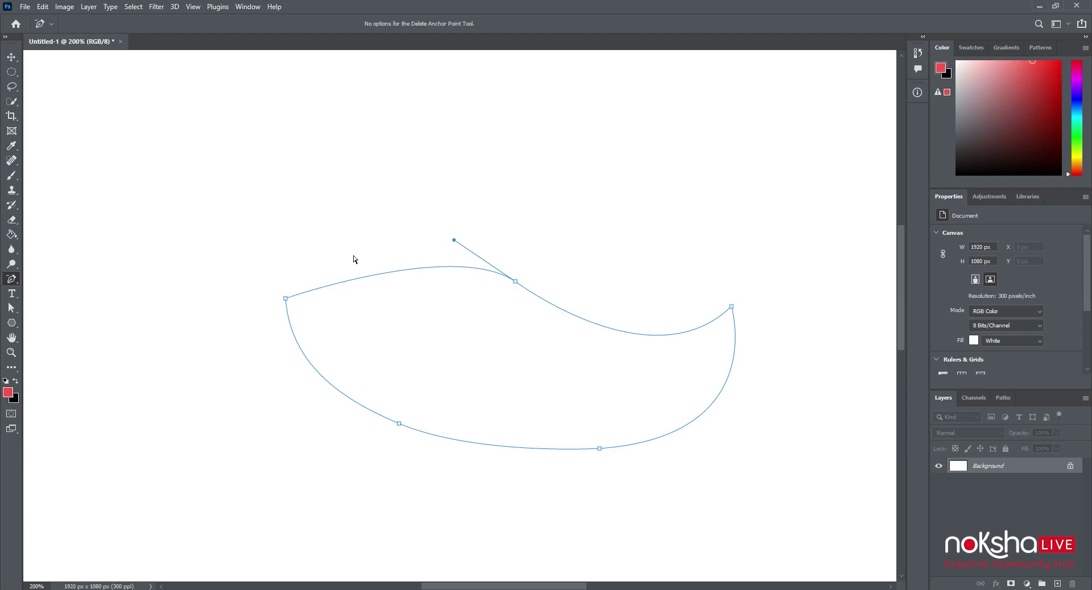
- Convert the two anchor points on the shape's lower edge to corners and back to smooth points with reshaped handles
right_click(17, 282)
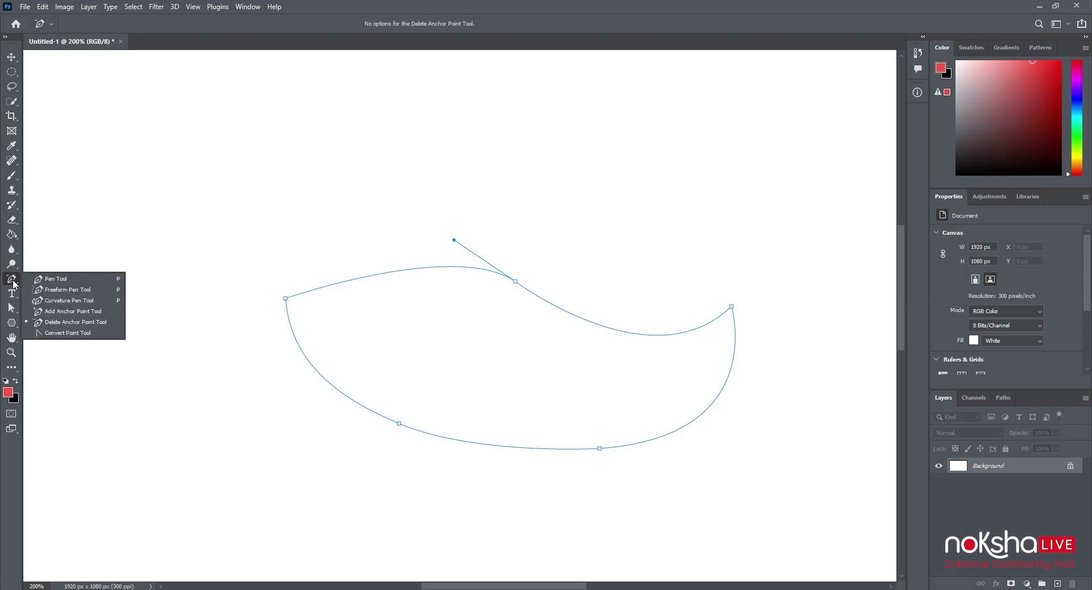
left_click(76, 333)
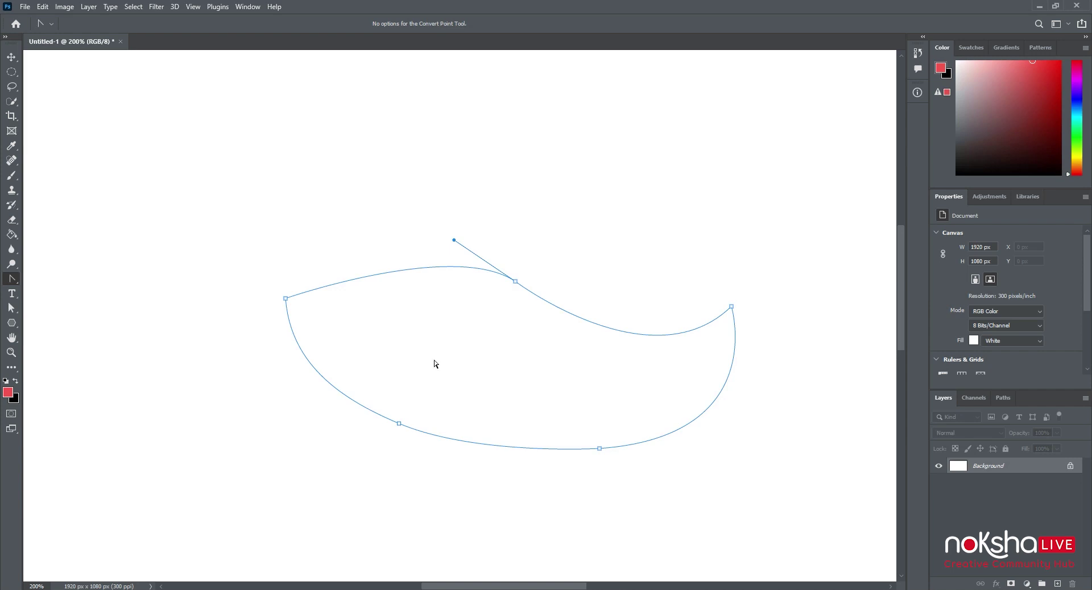
left_click(399, 425)
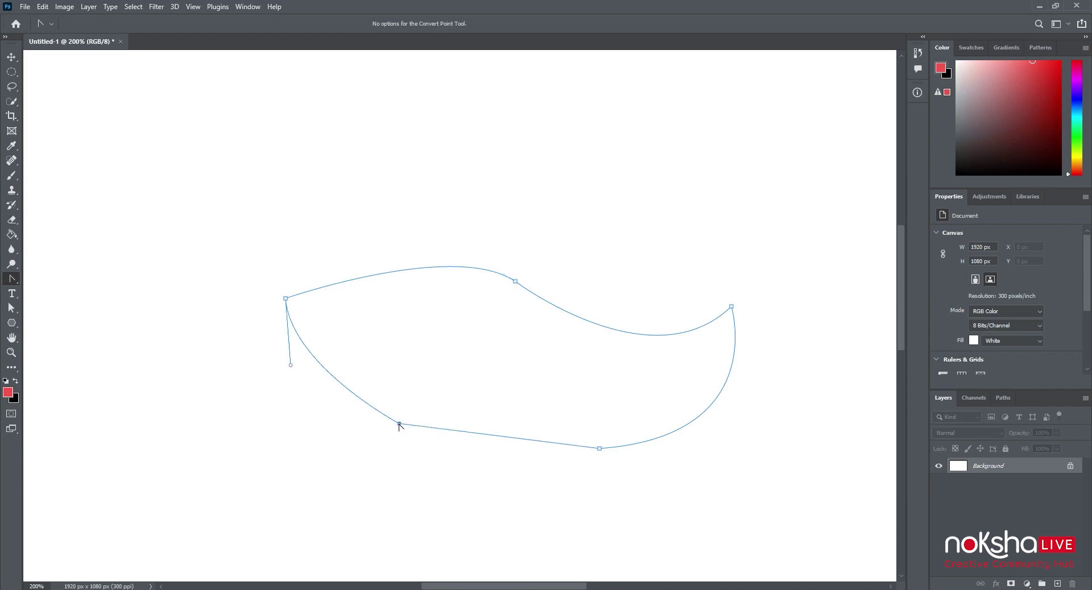
left_click_drag(399, 424, 347, 409)
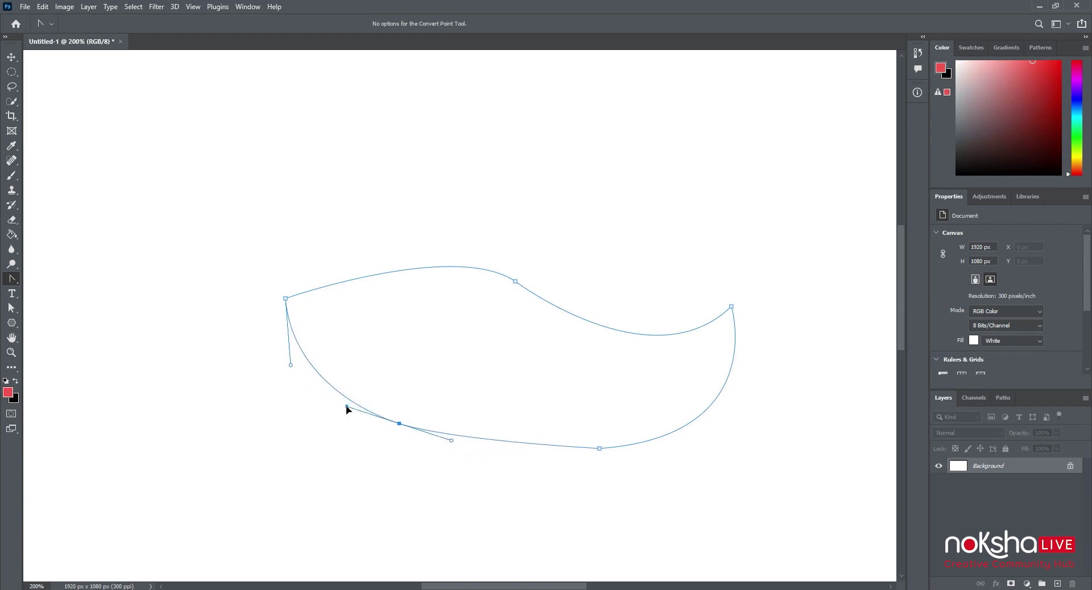
left_click(599, 448)
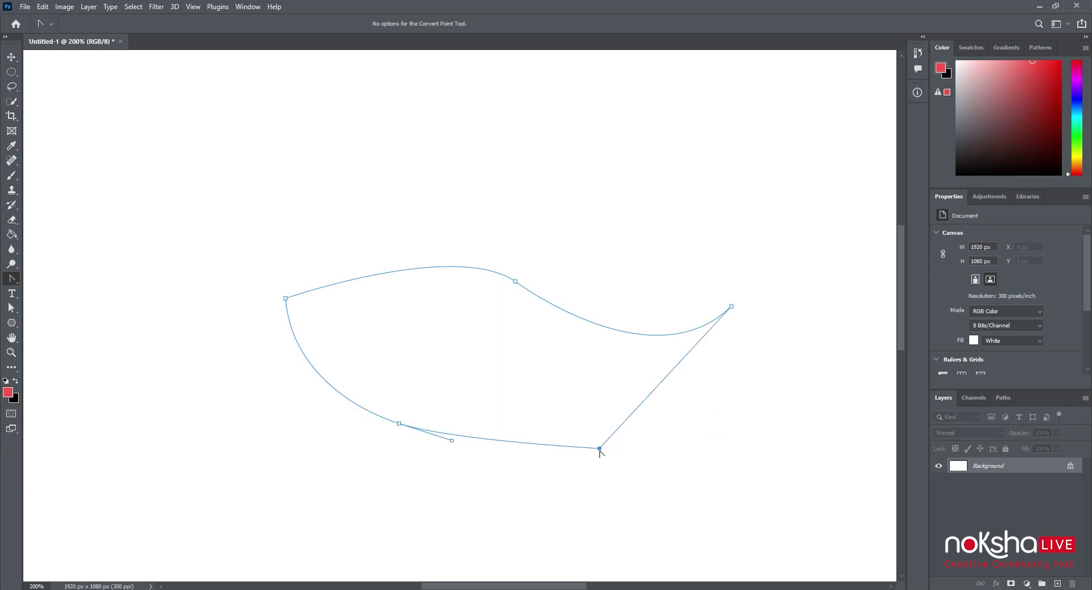
left_click_drag(600, 449, 491, 465)
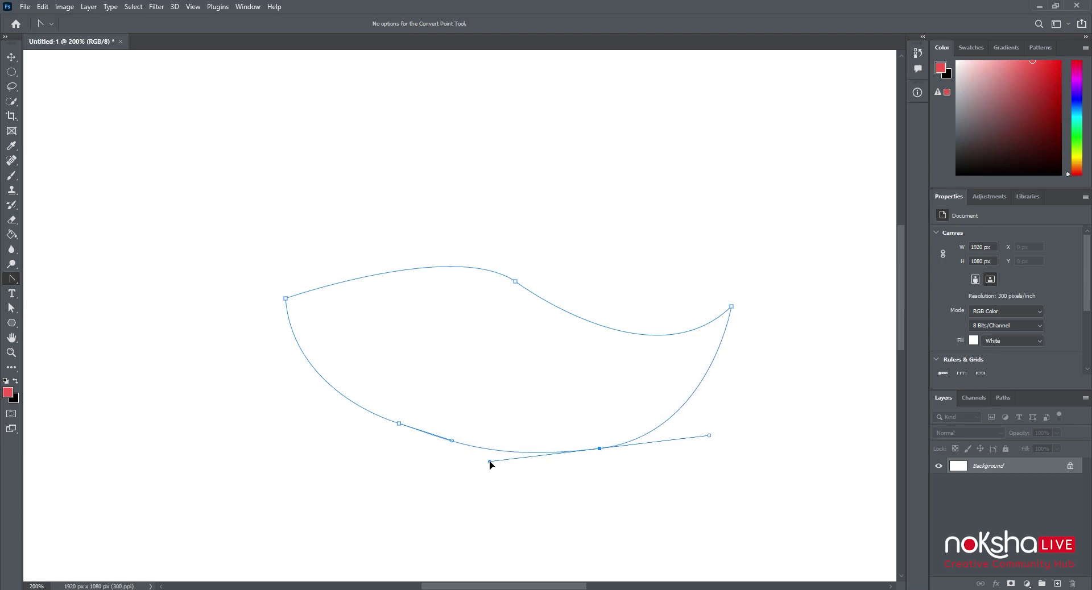
left_click_drag(490, 464, 492, 468)
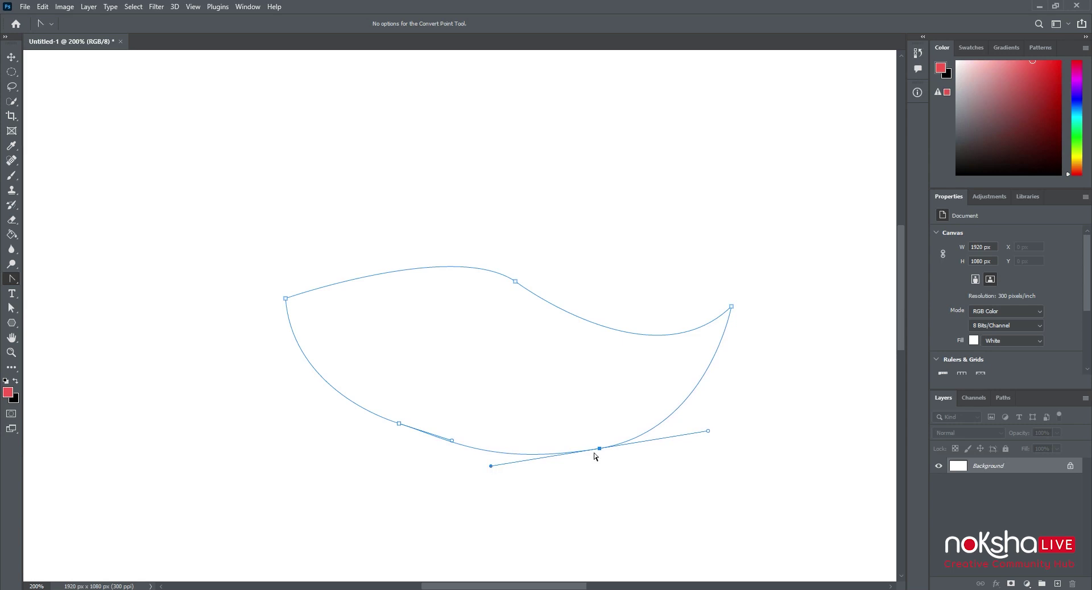
- Turn the closed path into a new anti-aliased selection with a feather radius of 0 pixels
right_click(518, 337)
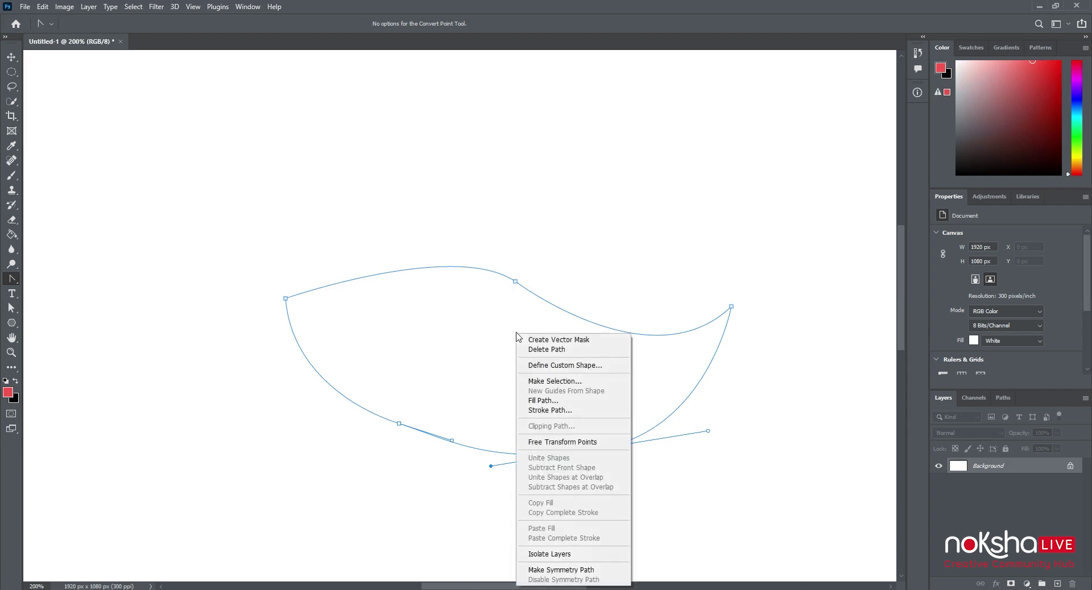
left_click(592, 385)
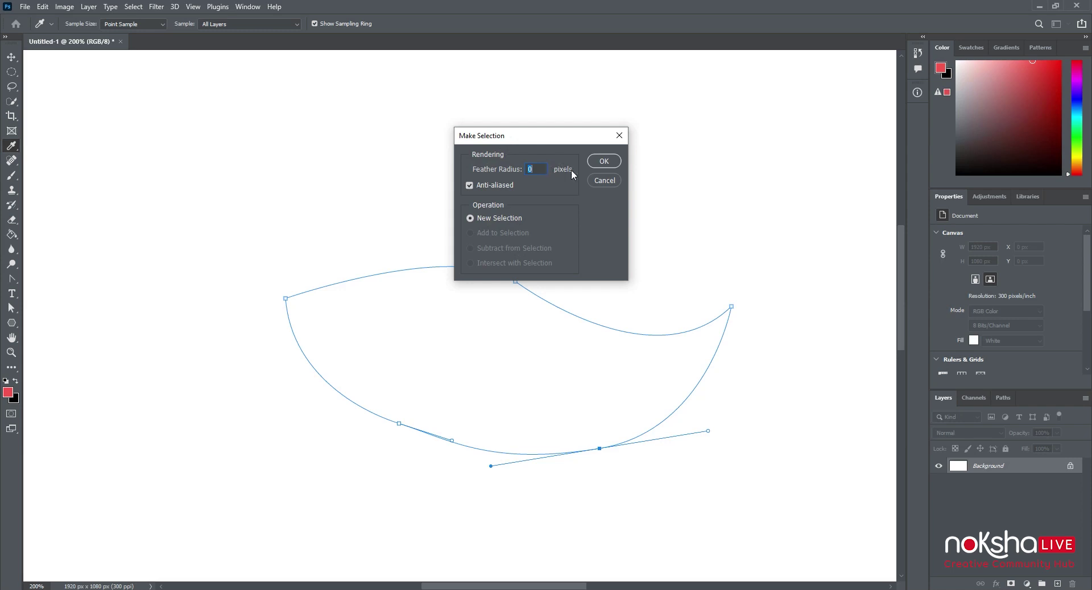
left_click(603, 161)
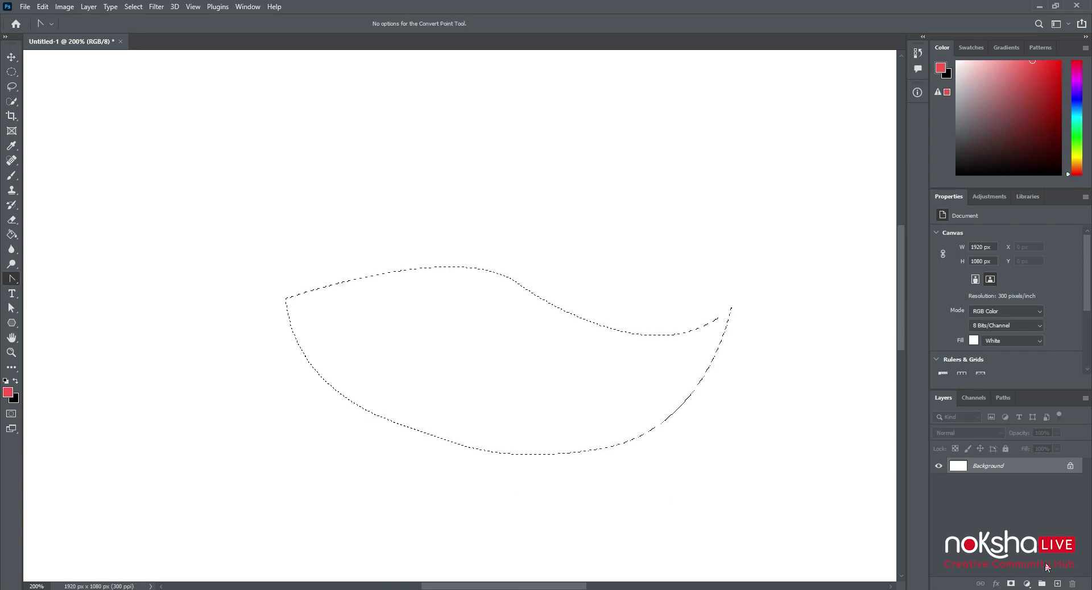
- Fill the selection with the red foreground color on a new layer and deselect it
left_click(1057, 584)
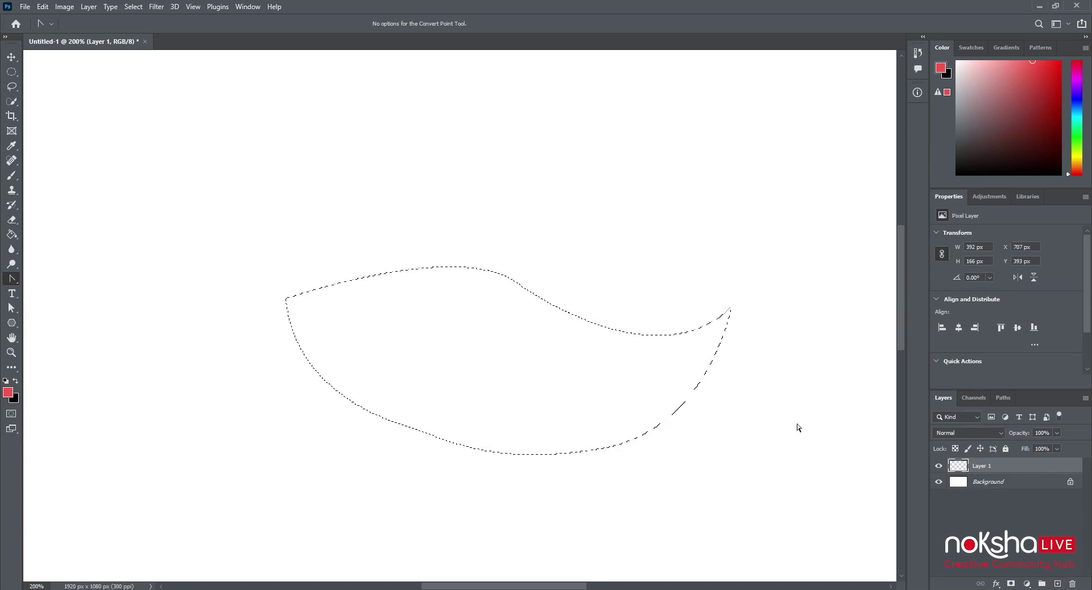
key("alt+BackSpace")
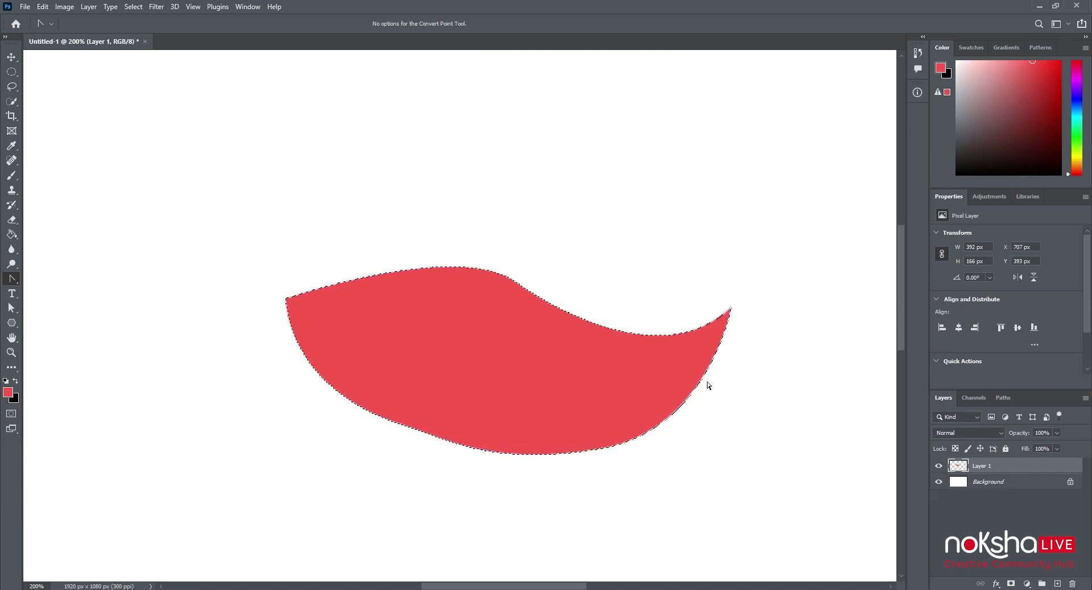
key("ctrl+d")
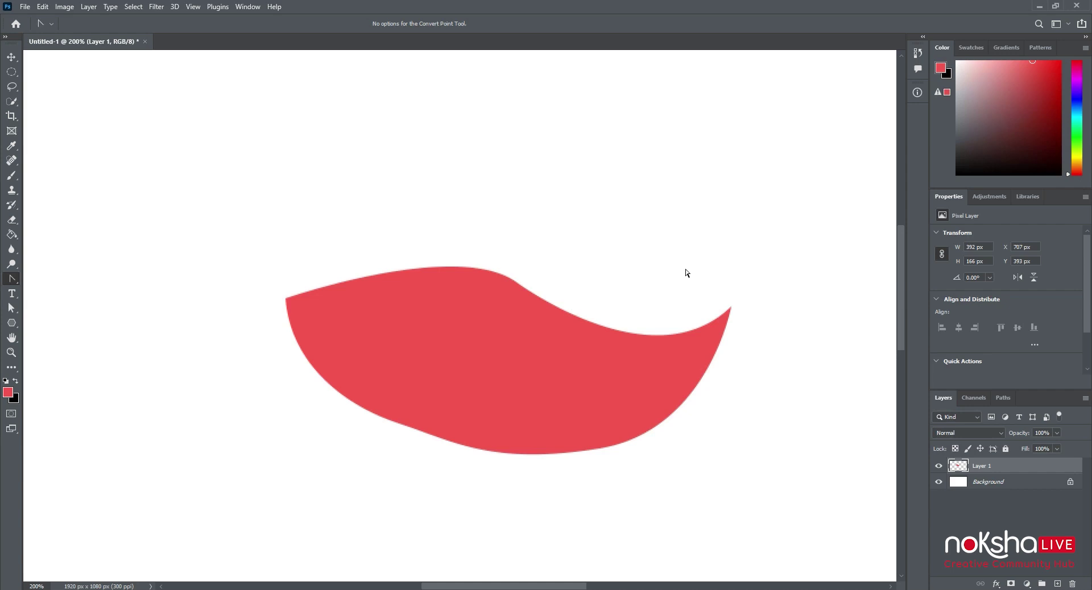
- Delete the layer containing the red-filled shape
key("Delete")
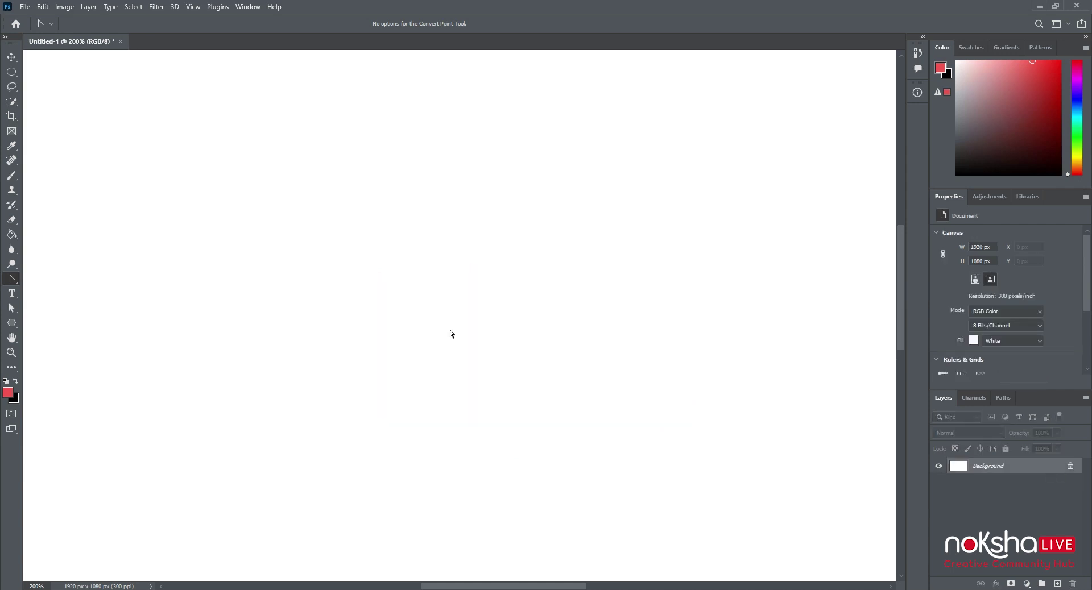
- Draw three closed freehand paths with the Freeform Pen tool: a large one mid-canvas and a smaller one on each side of it
right_click(11, 278)
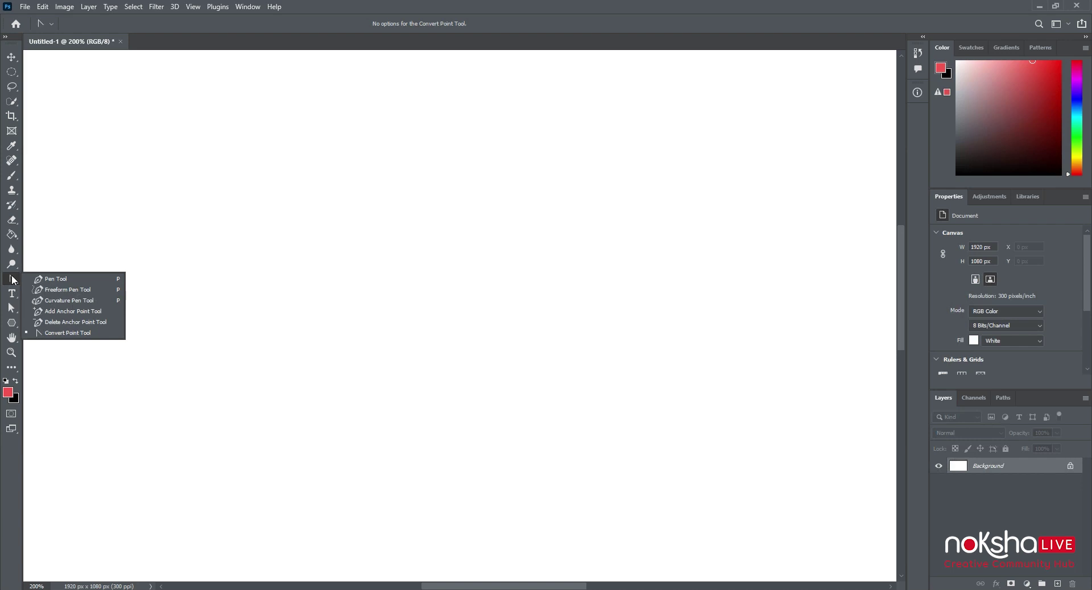
left_click(63, 290)
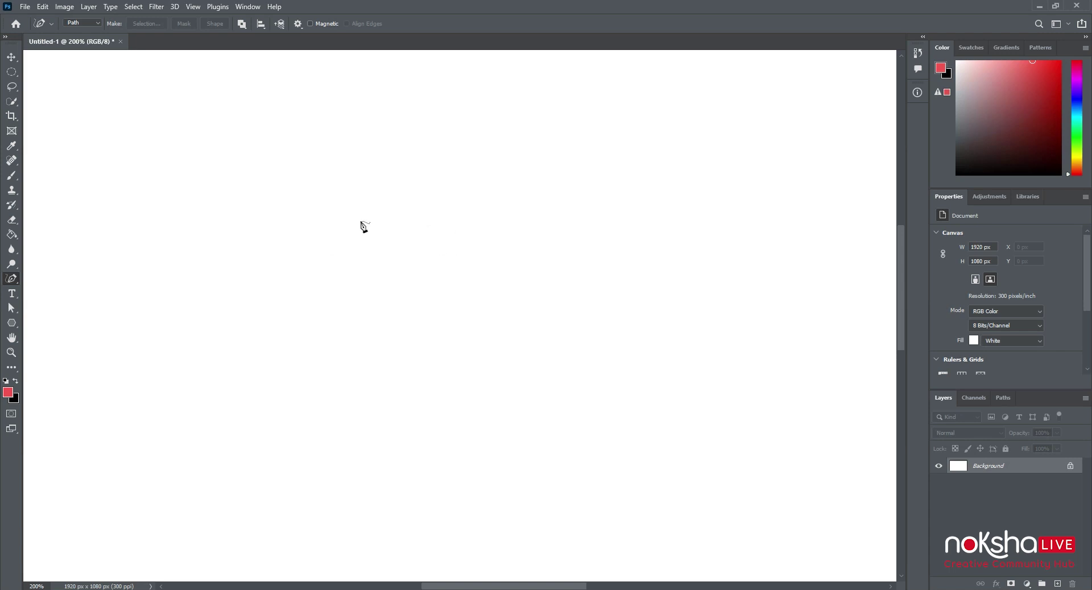
mouse_move(299, 299)
left_mouse_down()
mouse_move(332, 239)
mouse_move(372, 205)
mouse_move(453, 173)
mouse_move(530, 170)
mouse_move(590, 185)
mouse_move(643, 226)
mouse_move(666, 289)
mouse_move(669, 348)
mouse_move(633, 425)
mouse_move(578, 447)
mouse_move(502, 447)
mouse_move(416, 425)
mouse_move(382, 387)
mouse_move(355, 306)
mouse_move(301, 299)
left_mouse_up()
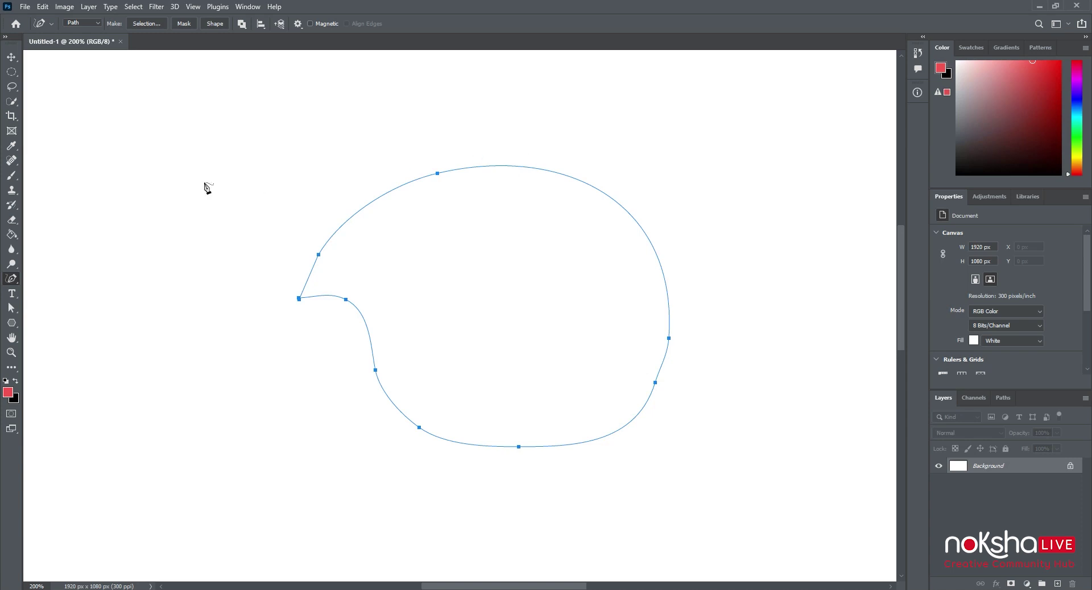
mouse_move(202, 163)
left_mouse_down()
mouse_move(149, 165)
mouse_move(99, 238)
mouse_move(205, 267)
mouse_move(217, 203)
mouse_move(201, 163)
left_mouse_up()
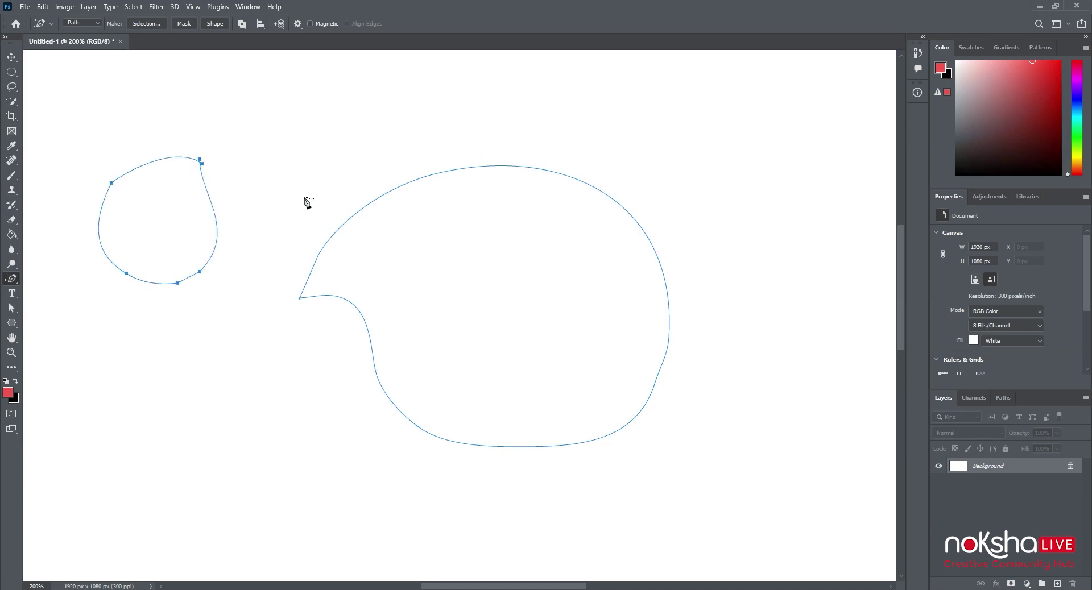
mouse_move(804, 164)
left_mouse_down()
mouse_move(779, 150)
mouse_move(720, 145)
mouse_move(701, 153)
mouse_move(675, 213)
mouse_move(694, 249)
mouse_move(753, 250)
mouse_move(780, 229)
mouse_move(804, 164)
left_mouse_up()
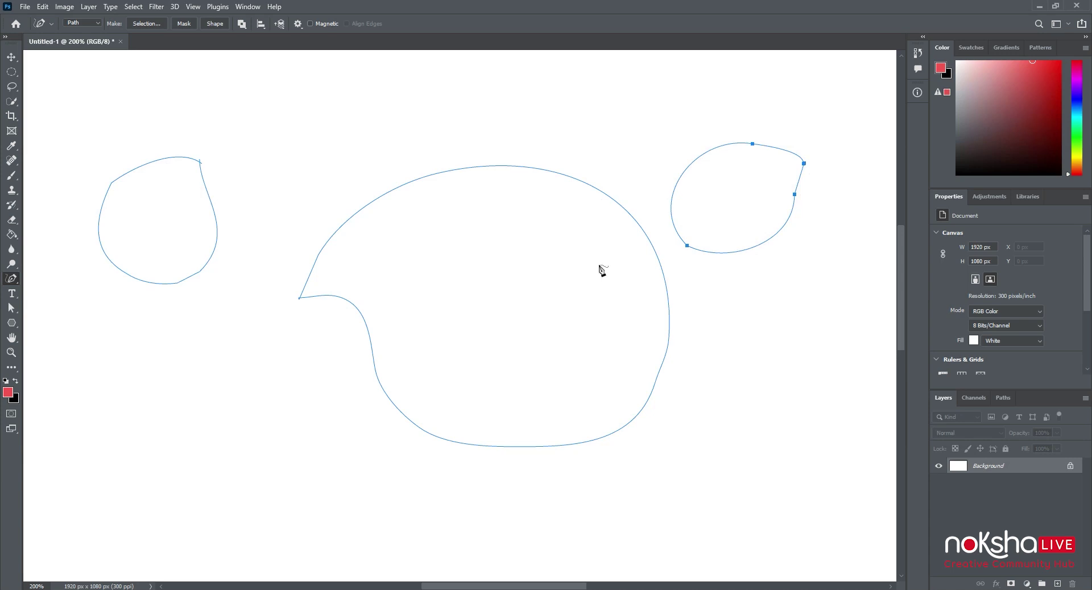
- Make a new anti-aliased selection with a feather radius of 0 pixels from the small path to the right of the large one
right_click(750, 205)
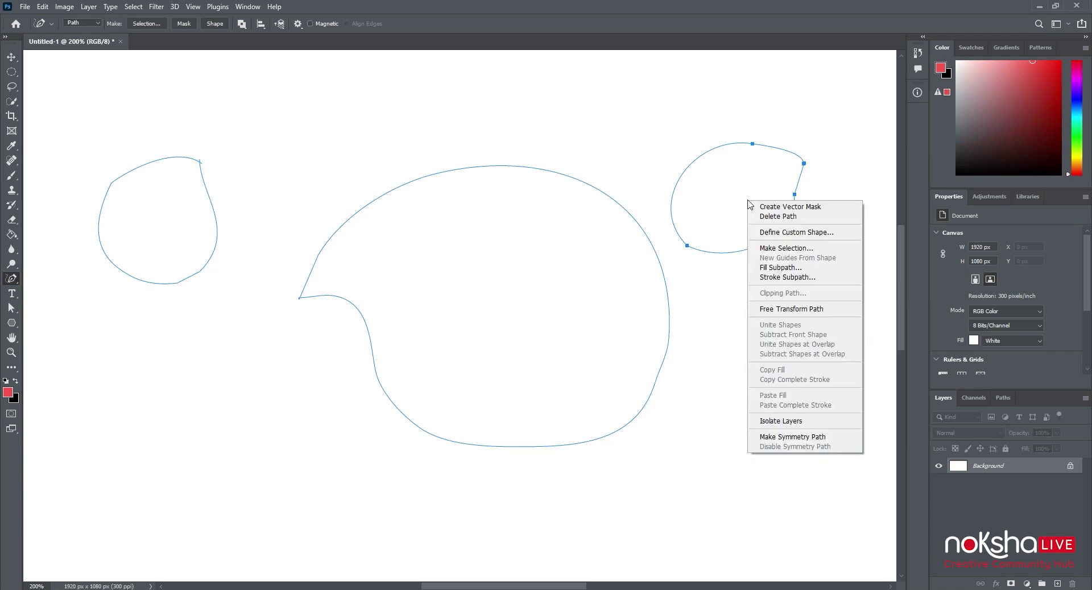
left_click(770, 251)
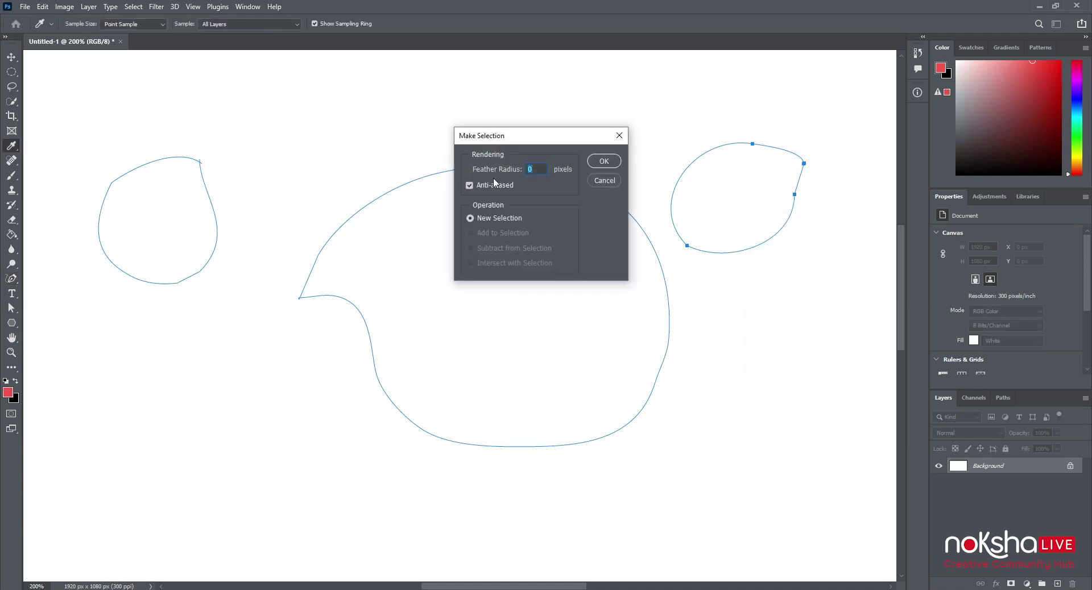
left_click(604, 161)
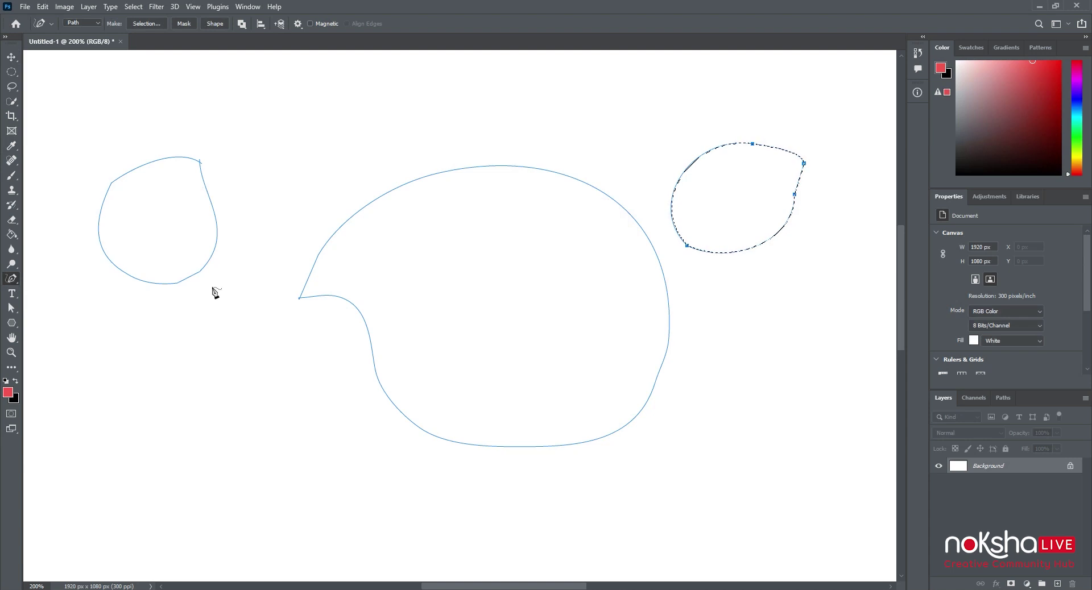
- Undo the selection and all three freehand paths
key("ctrl+z")
key("ctrl+z")
key("ctrl+z")
key("ctrl+z")
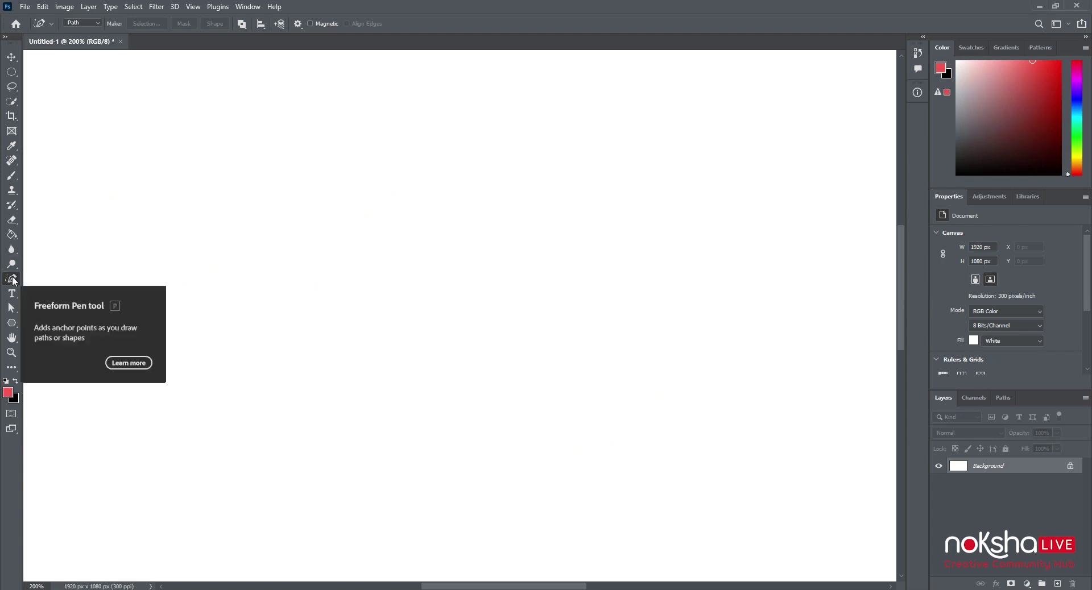
- Draw a closed, rounded six-point path with an inward dent on its left side using the Curvature Pen tool
right_click(12, 279)
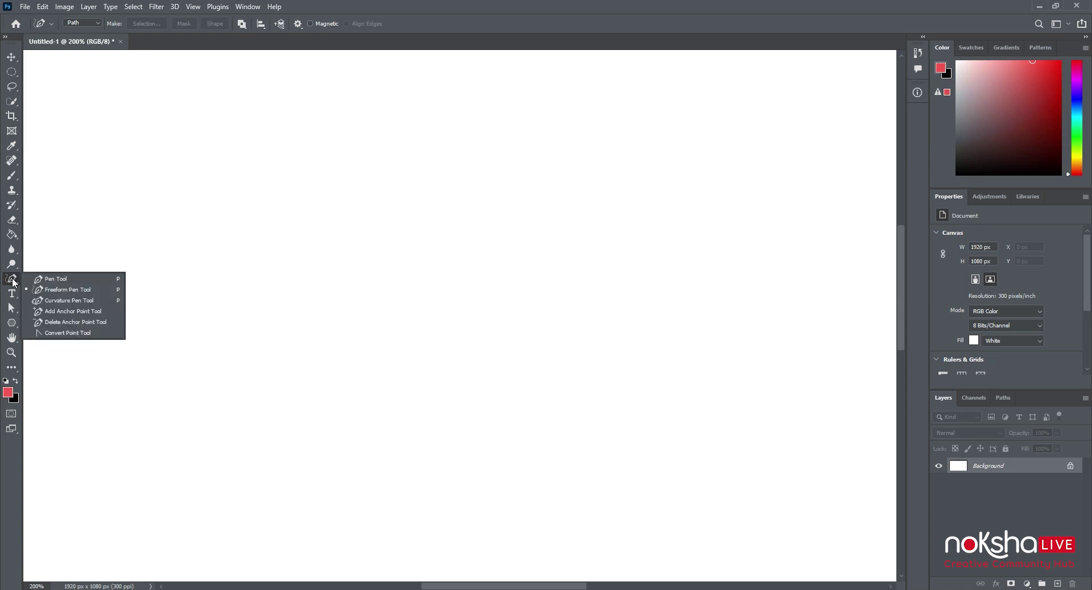
left_click(88, 306)
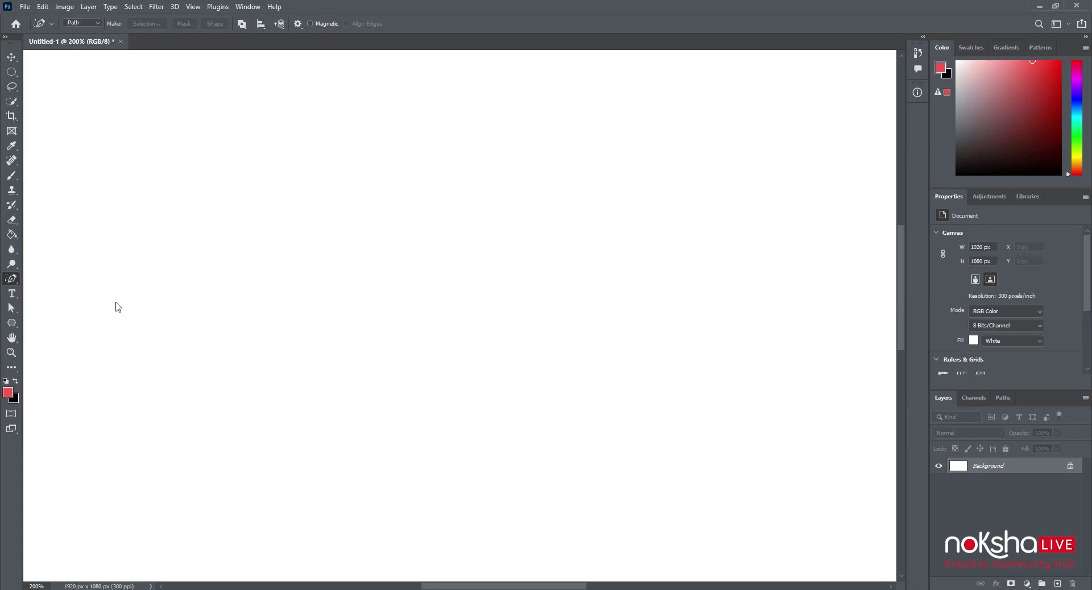
left_click(286, 278)
left_click(490, 232)
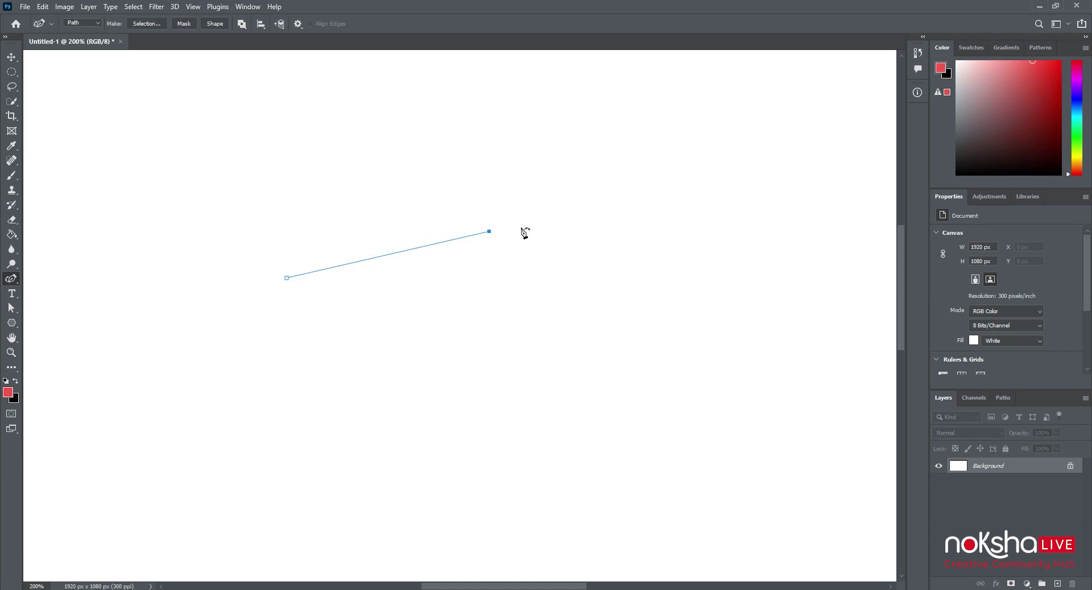
left_click(567, 331)
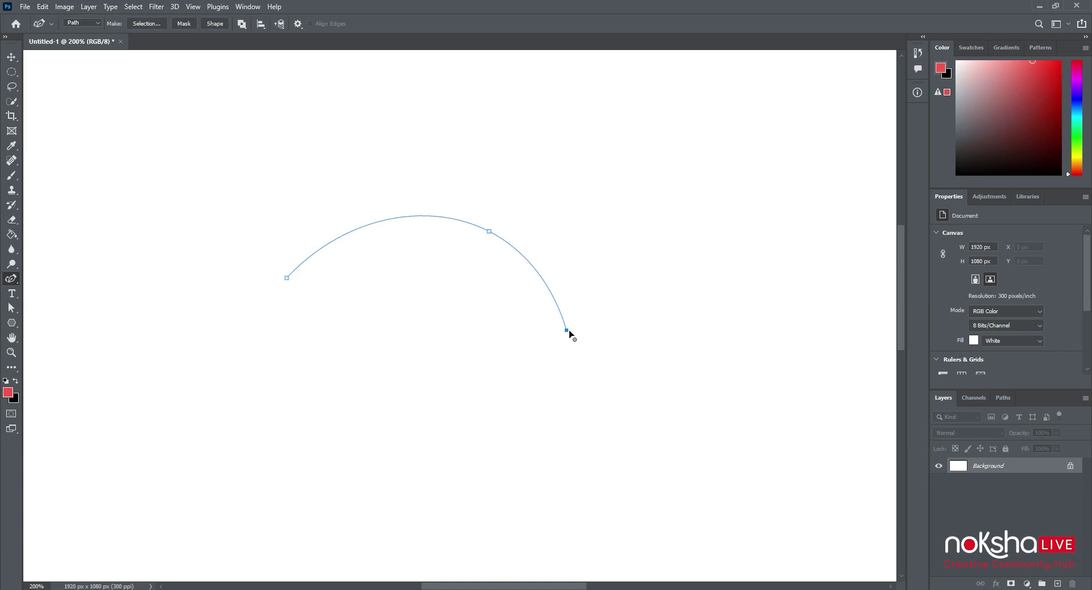
left_click(430, 464)
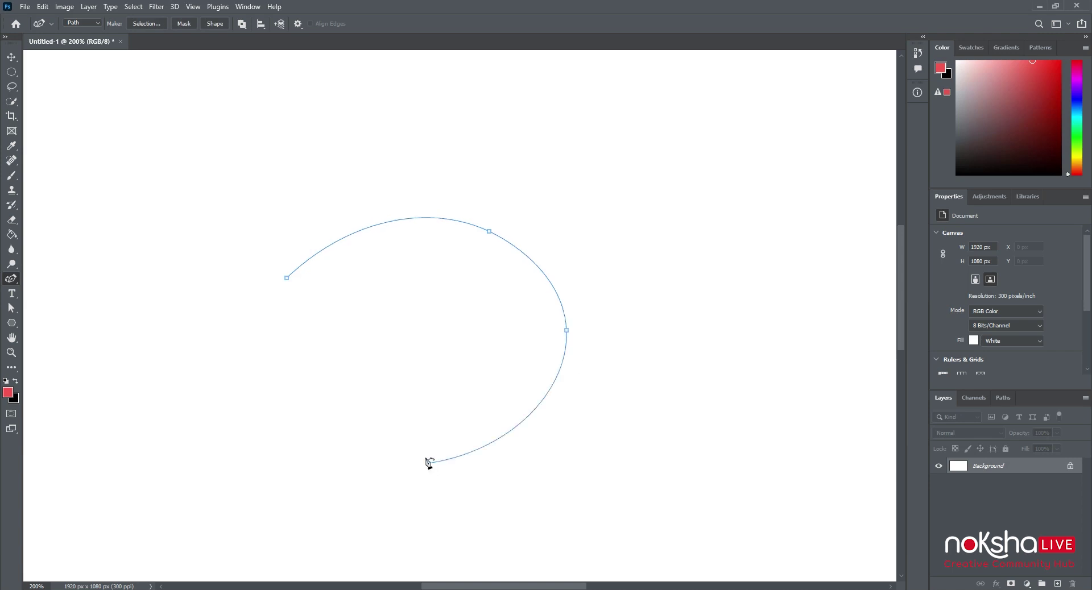
left_click(302, 384)
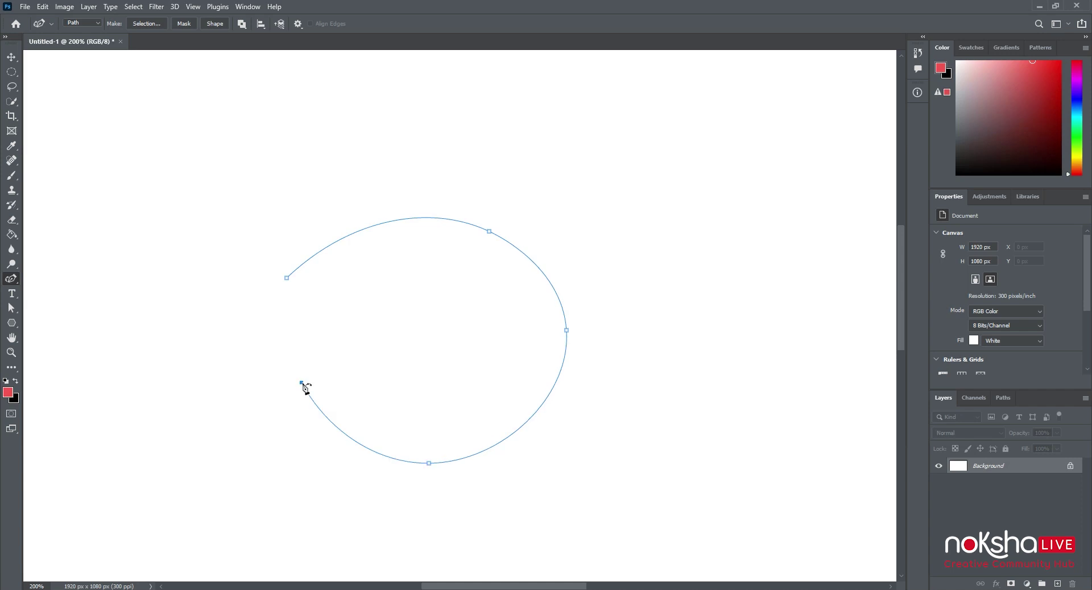
left_click(323, 309)
left_click(287, 279)
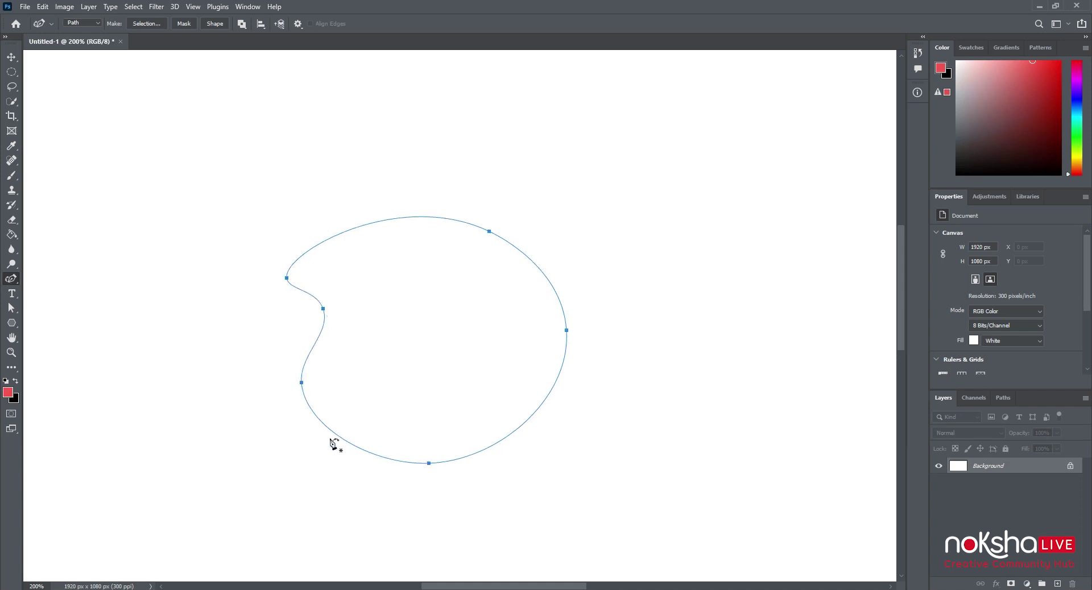